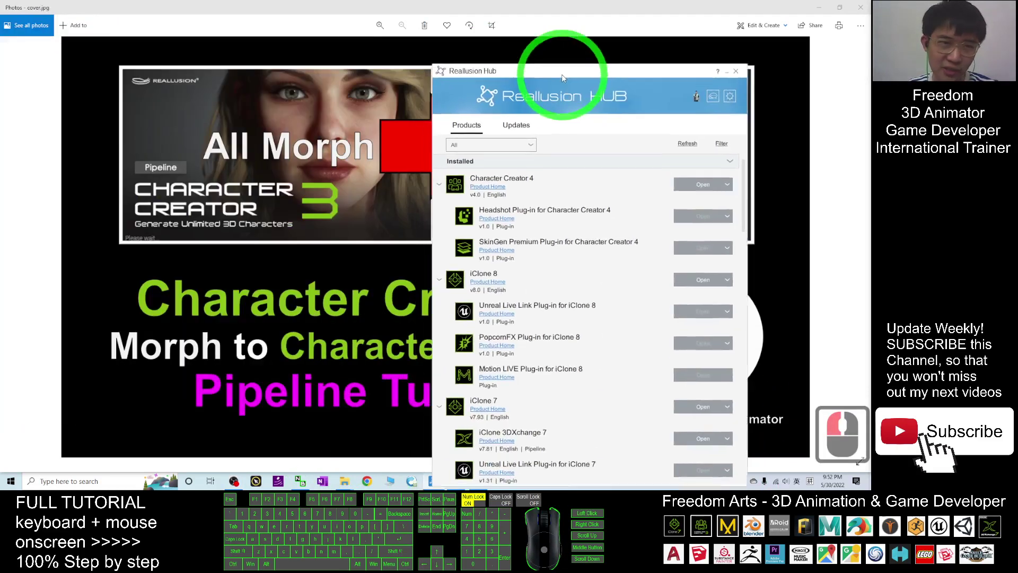
Launch Character Creator 3 from Reallusion Hub, then minimize the Hub and the Photos cover image.
scroll(643, 307, "down", 3)
scroll(670, 269, "down", 3)
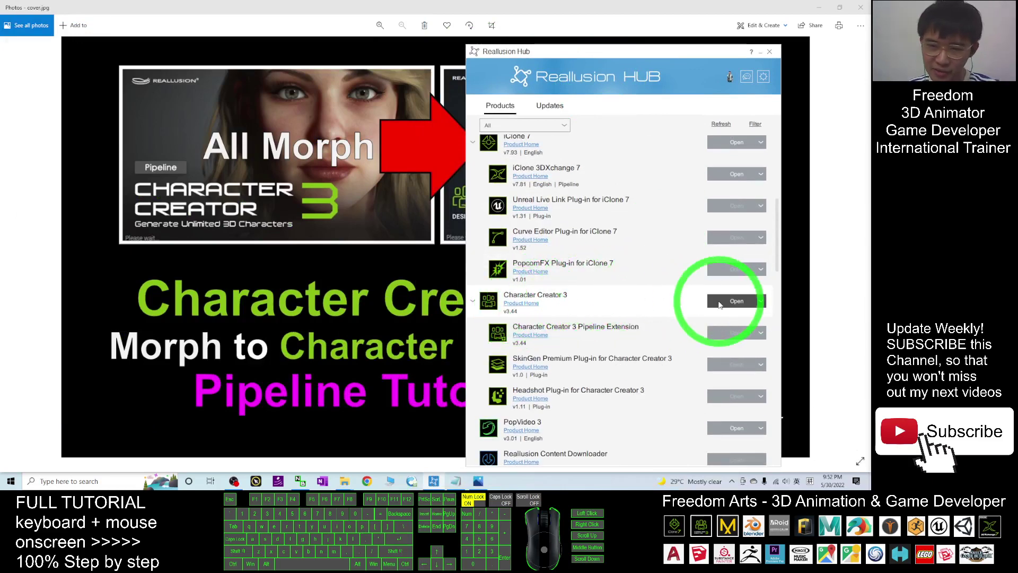
left_click(728, 302)
left_click(271, 28)
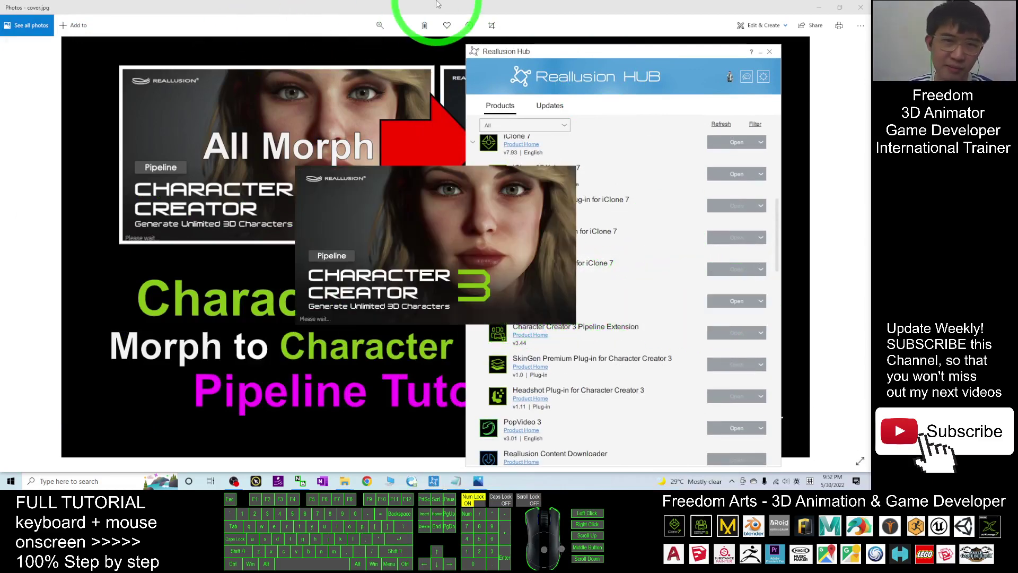
left_click(761, 54)
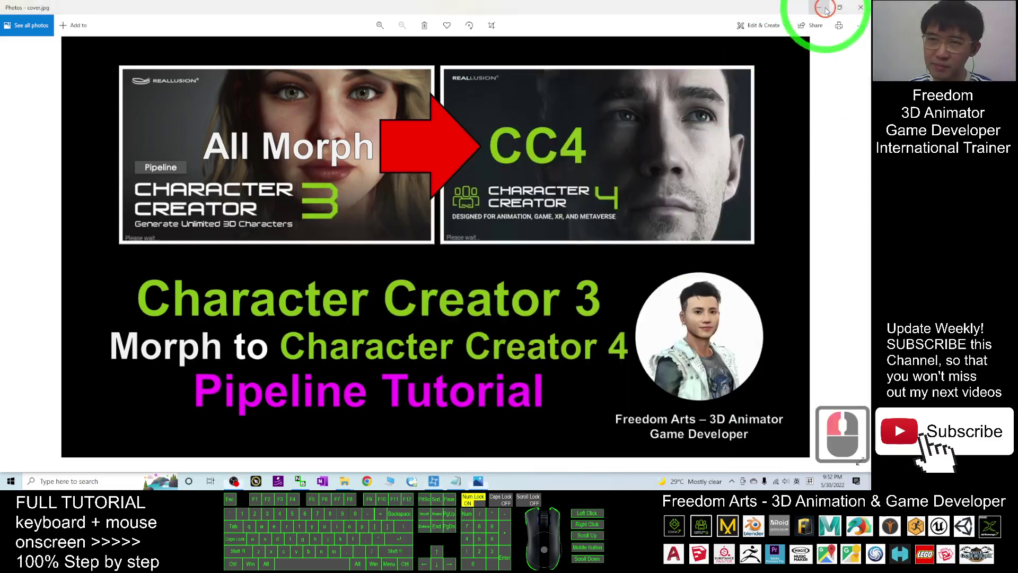
left_click(821, 7)
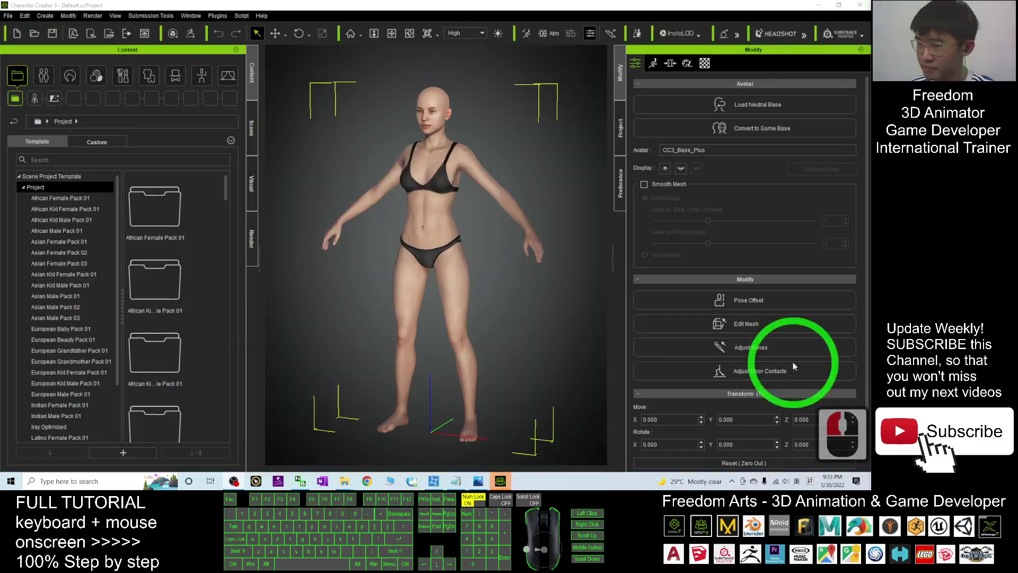
Select the character and browse the Alien, 男性角色 and 女性角色 groups in its Morph tree.
left_click(182, 204)
left_click(468, 255)
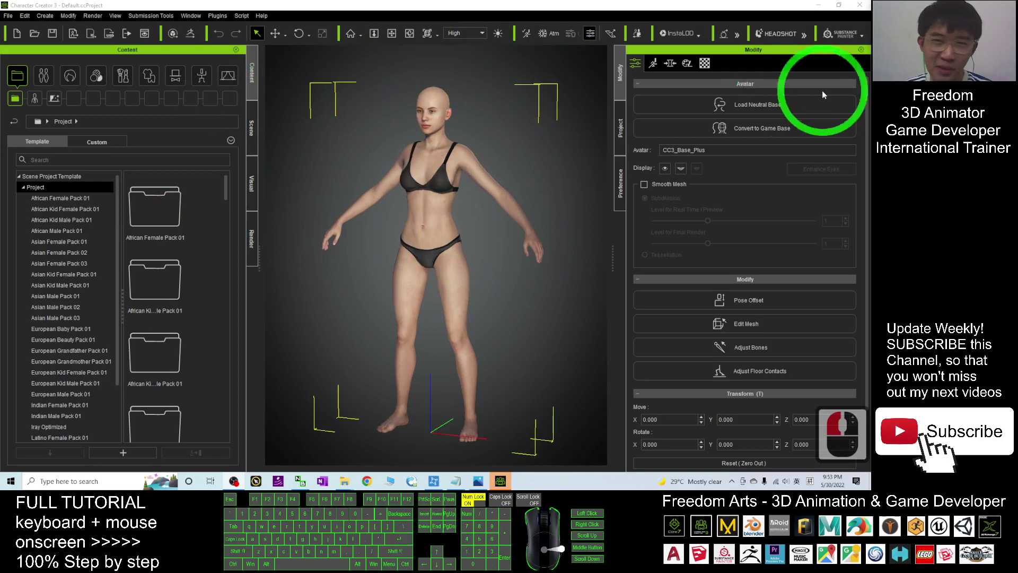
left_click(669, 64)
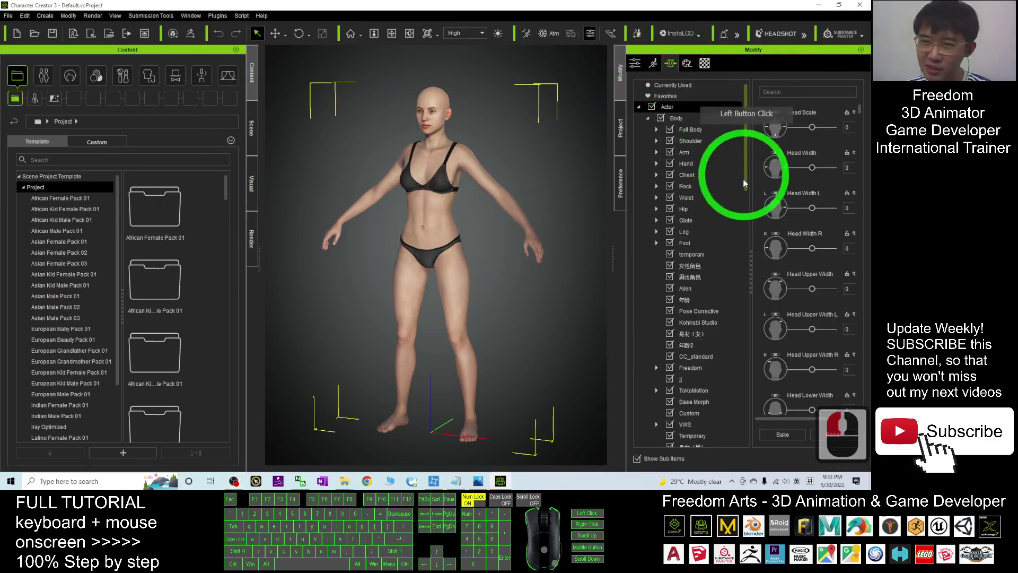
scroll(720, 337, "down", 3)
scroll(719, 337, "up", 5)
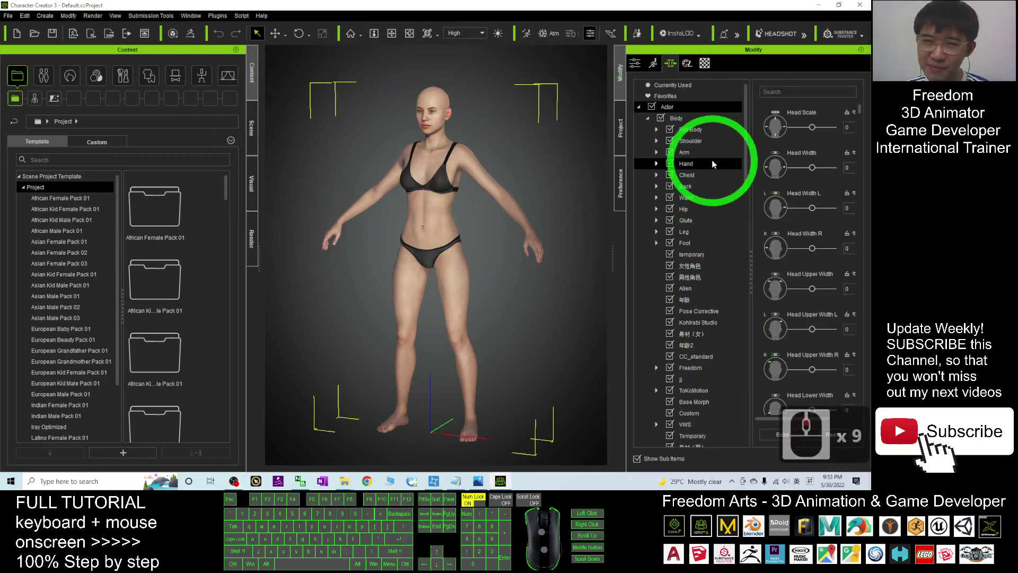
left_click(692, 286)
double_click(690, 277)
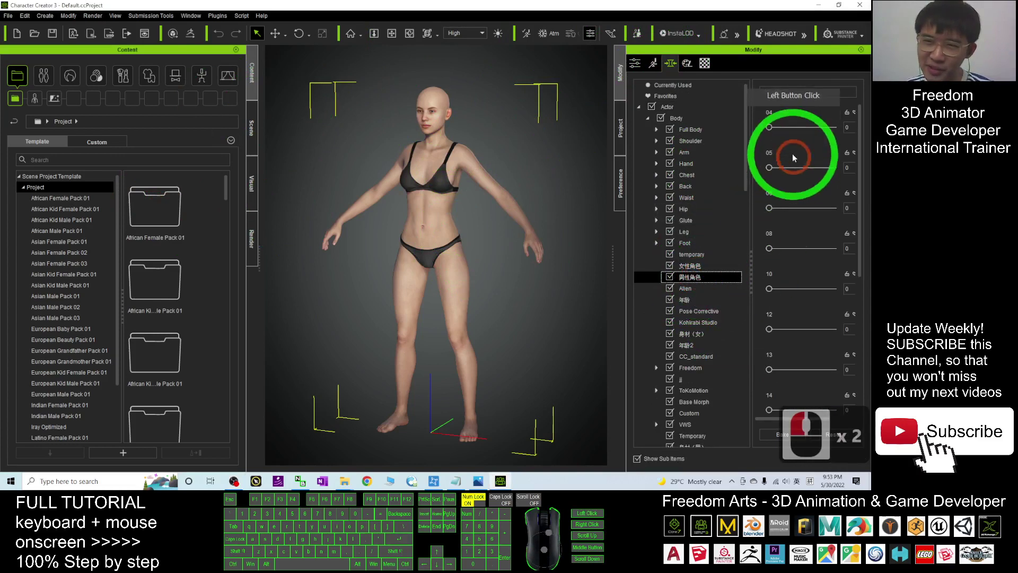
left_click(691, 267)
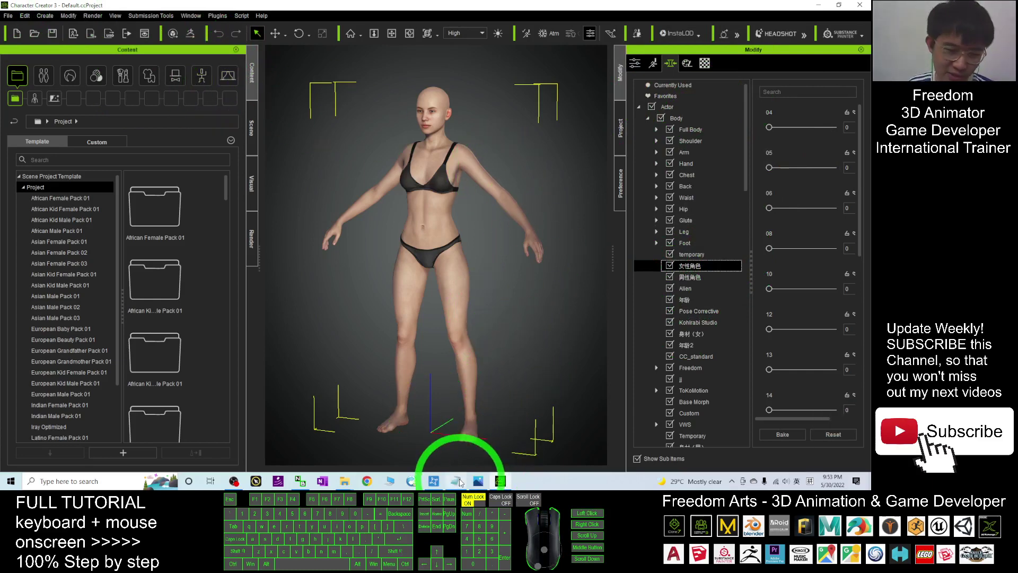
Bring Notes.txt forward and highlight the CC3 custom morph path line.
mouse_move(457, 481)
left_click(457, 419)
scroll(663, 212, "up", 17)
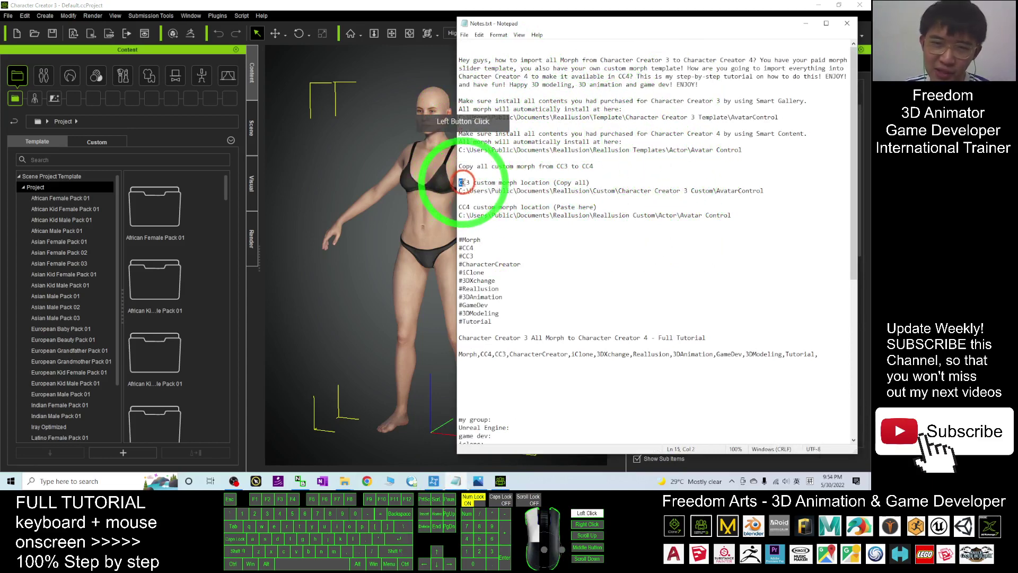
double_click(461, 193)
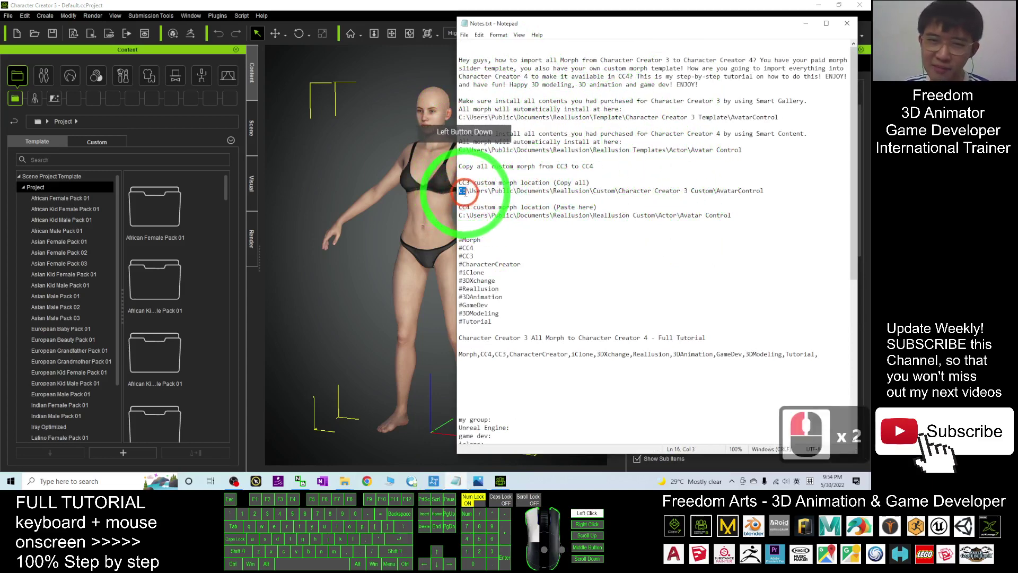
left_click_drag(463, 192, 742, 194)
left_click(768, 185)
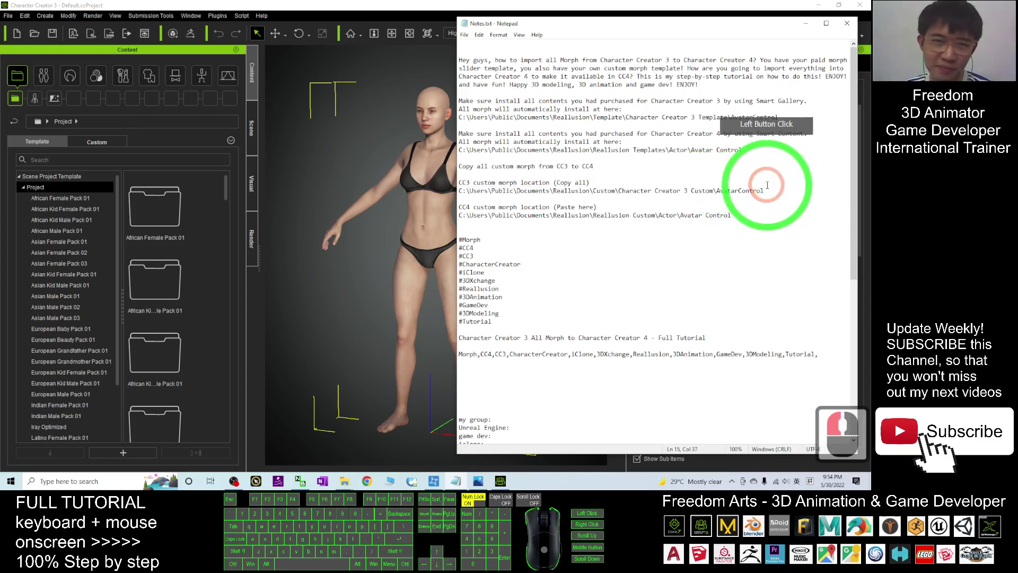
Highlight the Smart Gallery note and the CC3 template AvatarControl path, and show its Copy option.
left_click(362, 28)
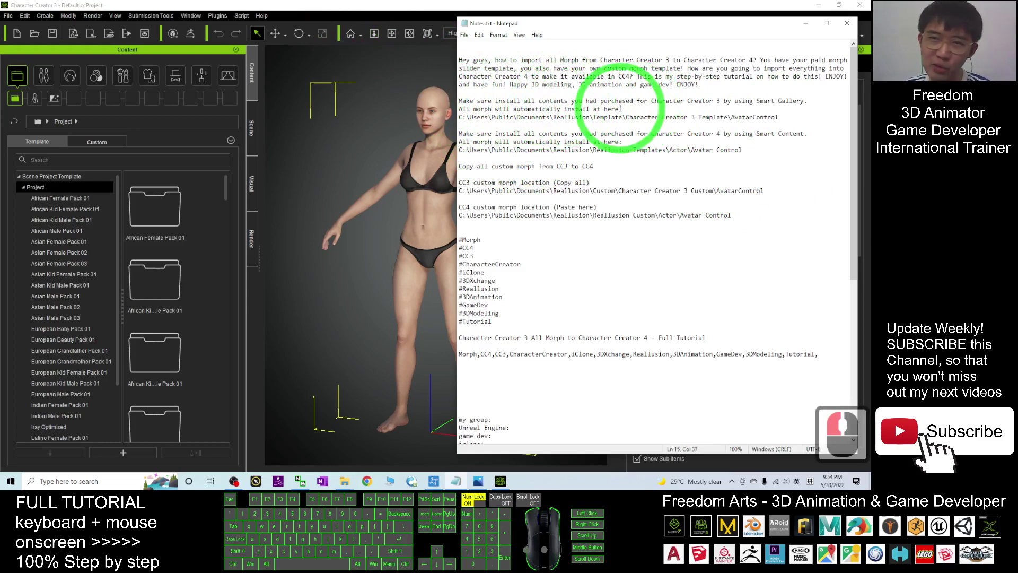
left_click_drag(600, 100, 721, 102)
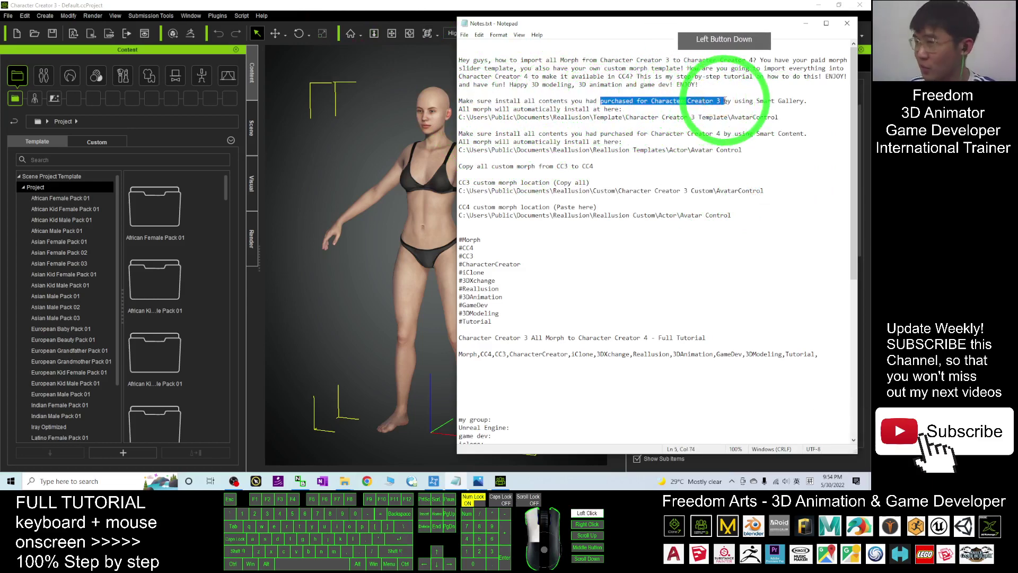
left_click_drag(722, 101, 794, 101)
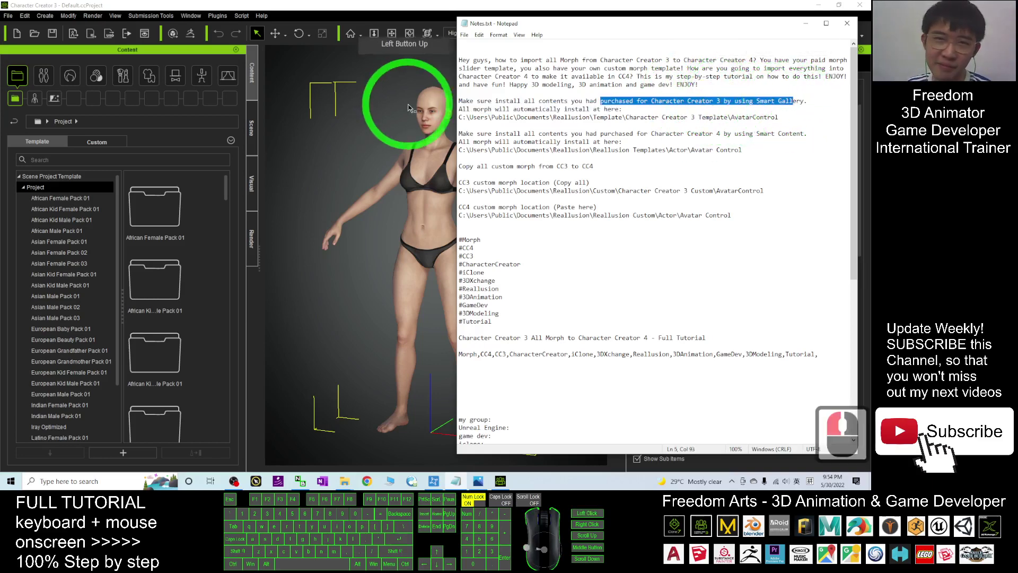
left_click_drag(461, 117, 779, 118)
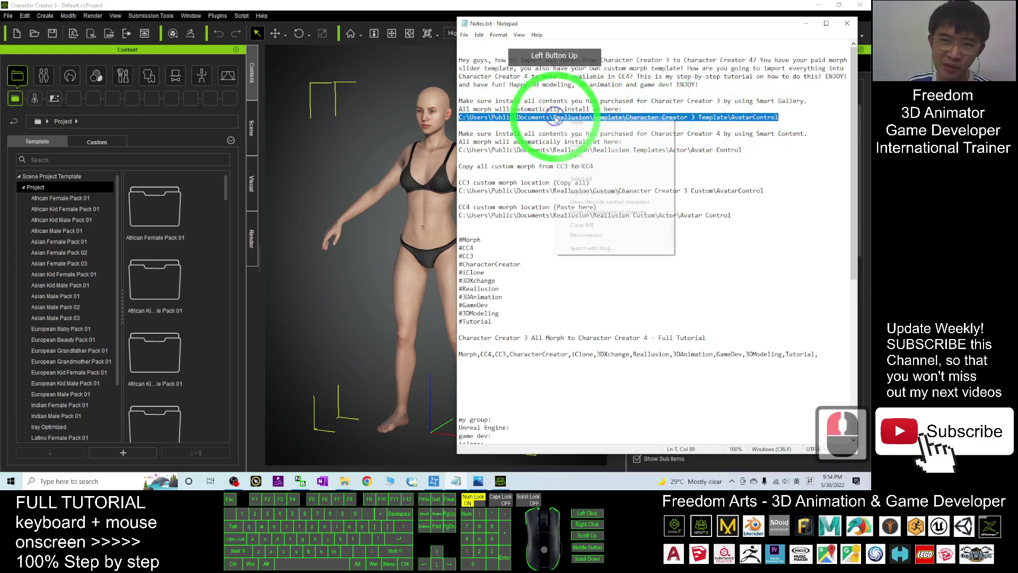
right_click(556, 117)
left_click(502, 118)
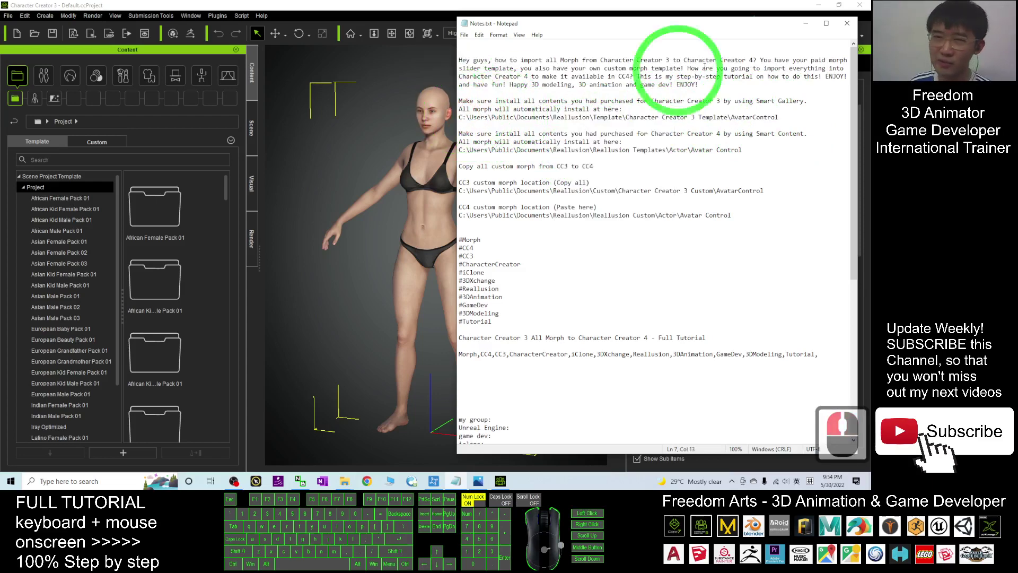
Minimize Notepad and CC3, then reveal the CC3 template AvatarControl folder's full path.
left_click(806, 29)
left_click(819, 5)
left_click(174, 16)
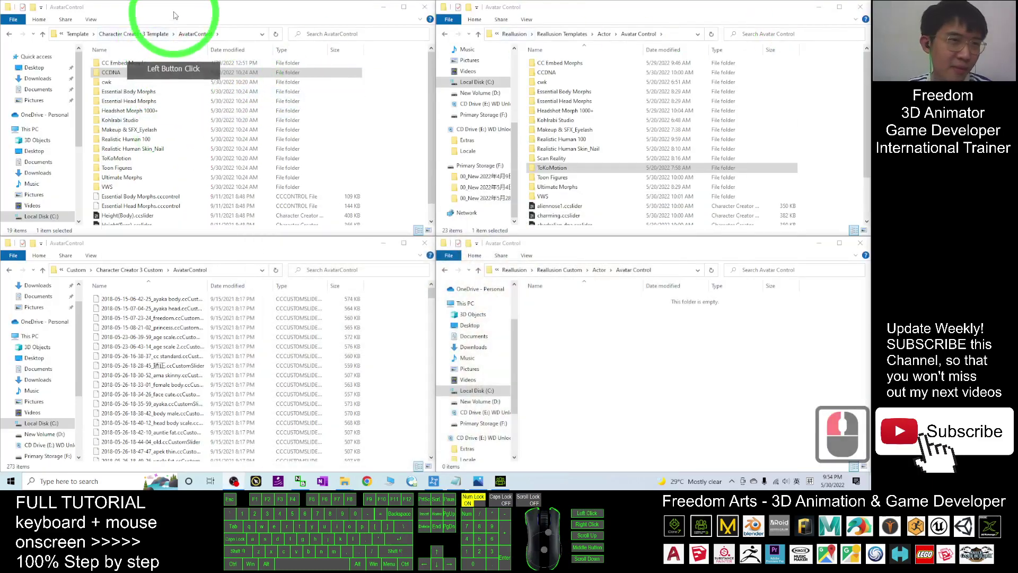
left_click(87, 34)
left_click_drag(100, 34, 31, 39)
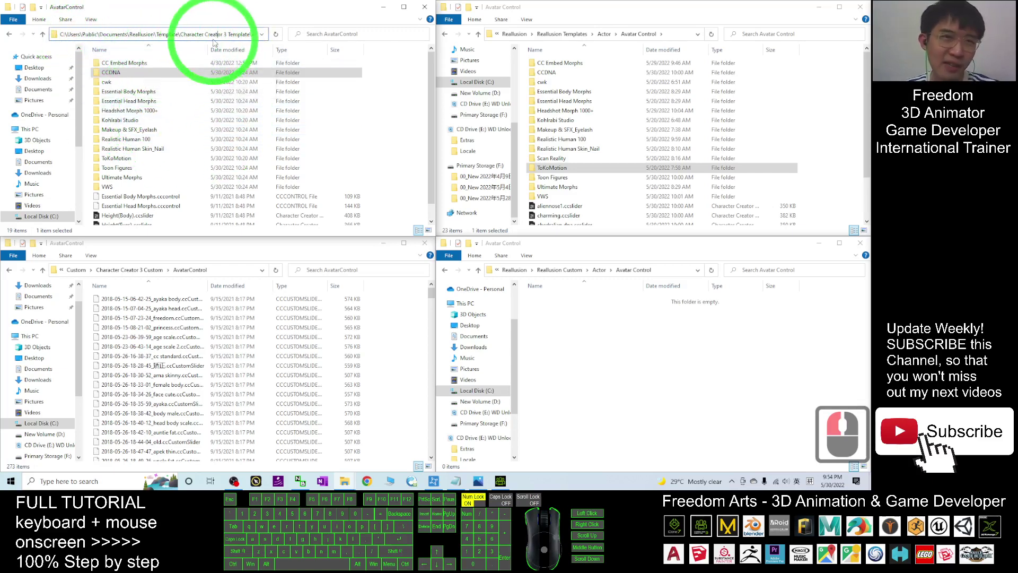
left_click_drag(224, 34, 228, 47)
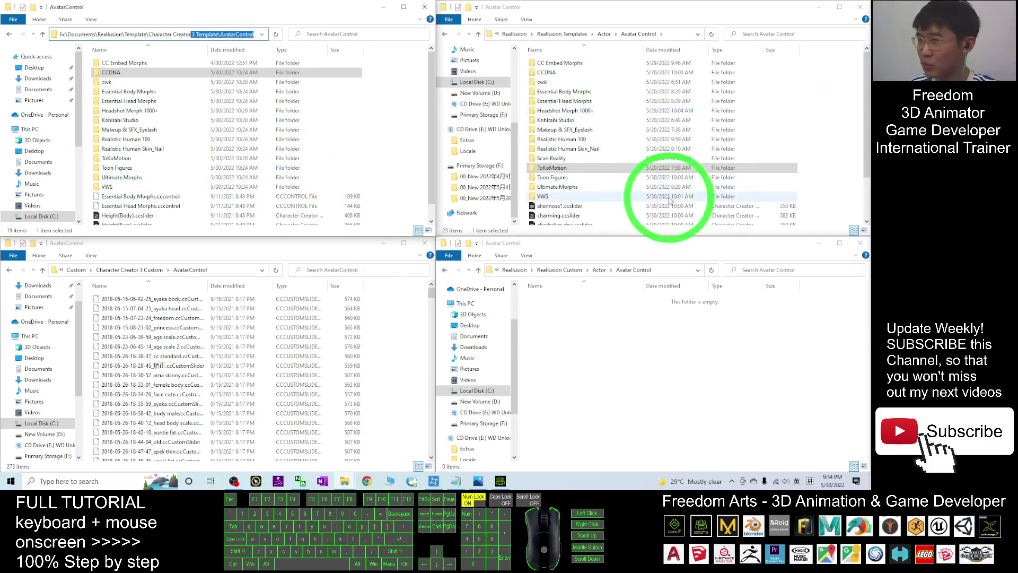
scroll(639, 101, "down", 4)
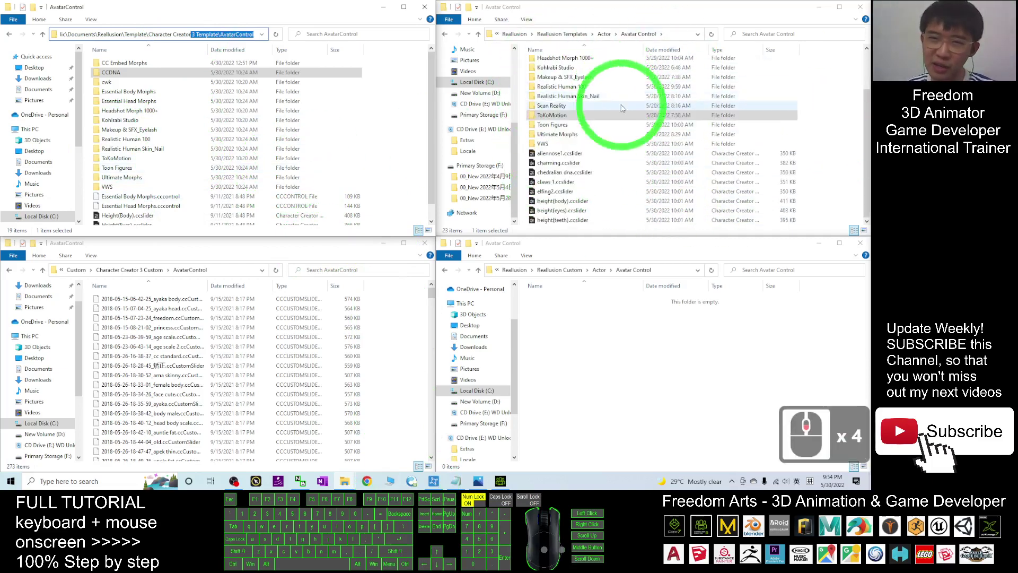
scroll(653, 125, "up", 2)
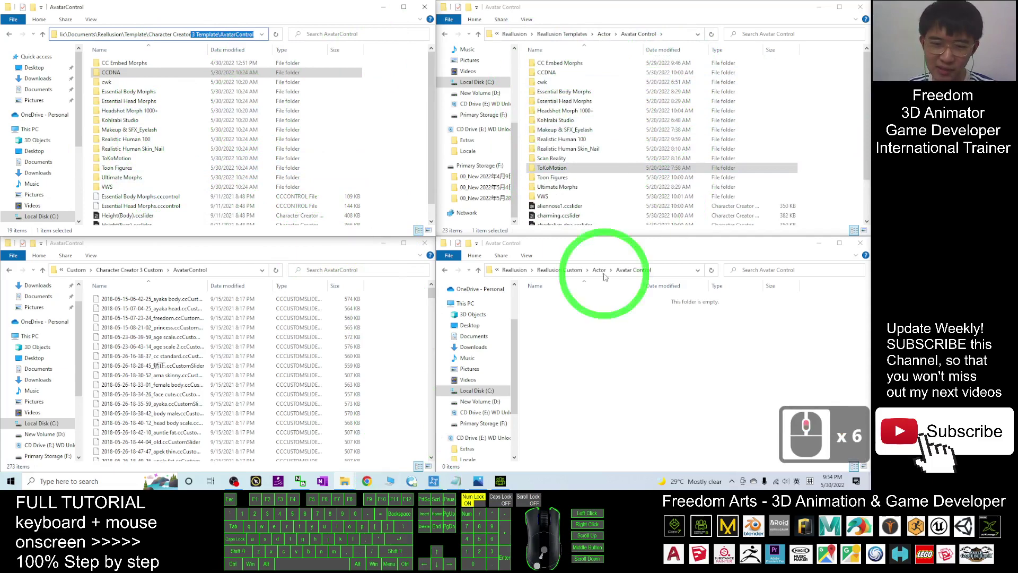
Bring the CC3 template folder forward and reveal the CC4 template Avatar Control folder.
left_click(461, 481)
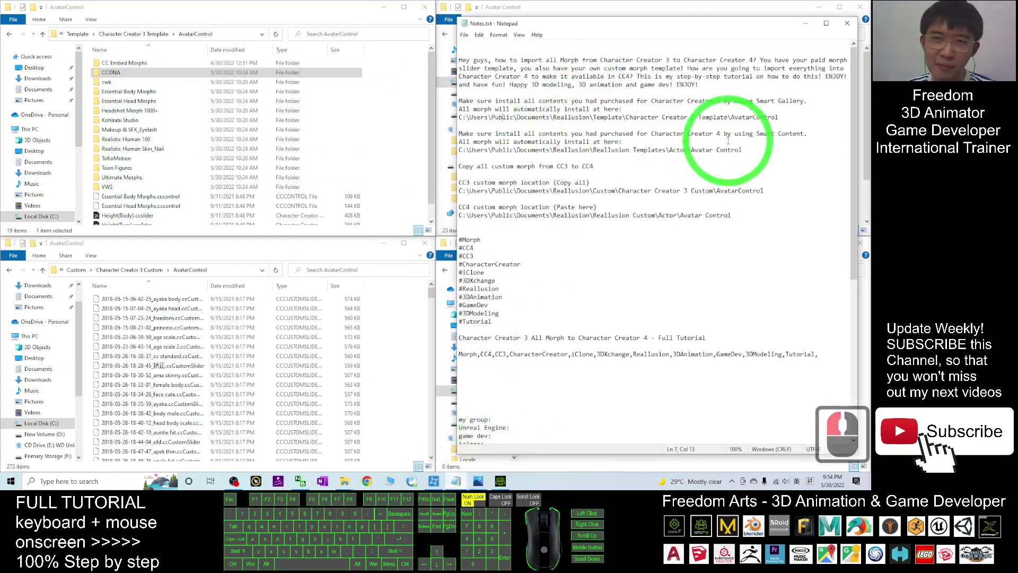
left_click(321, 16)
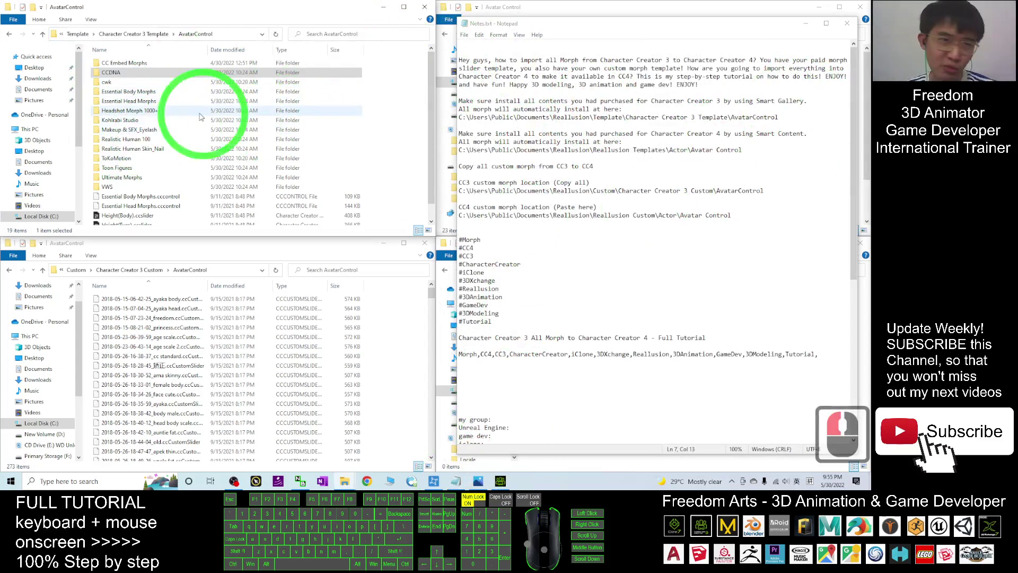
left_click(806, 24)
left_click(663, 168)
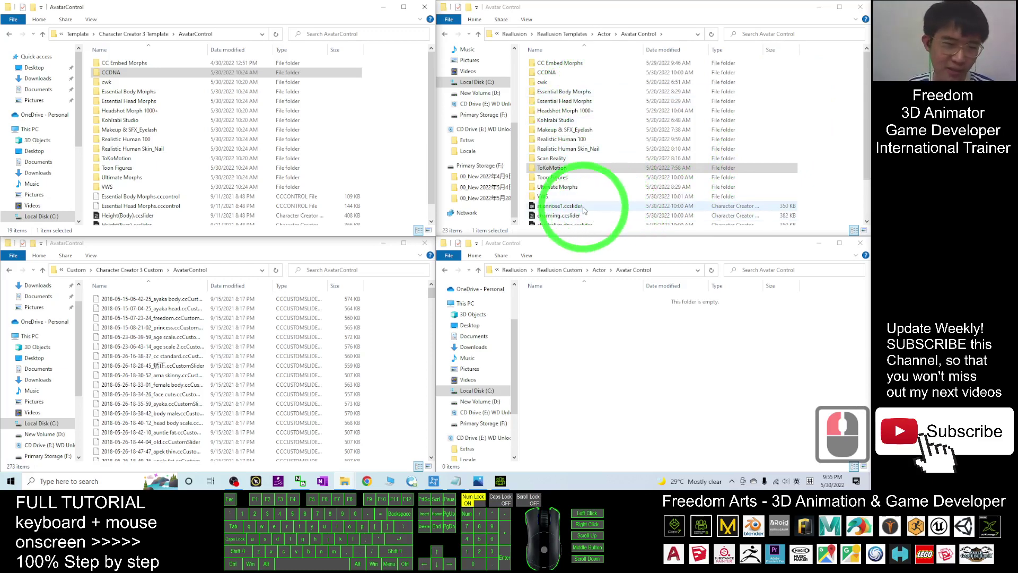
Show the CC3 custom AvatarControl folder's full path and scroll through its slider files.
left_click(200, 270)
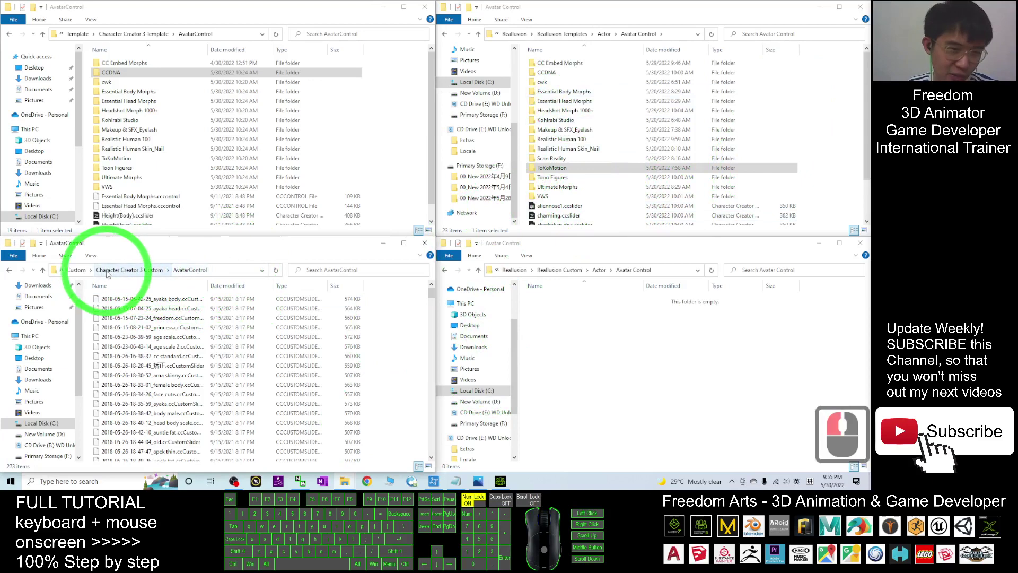
left_click(226, 271)
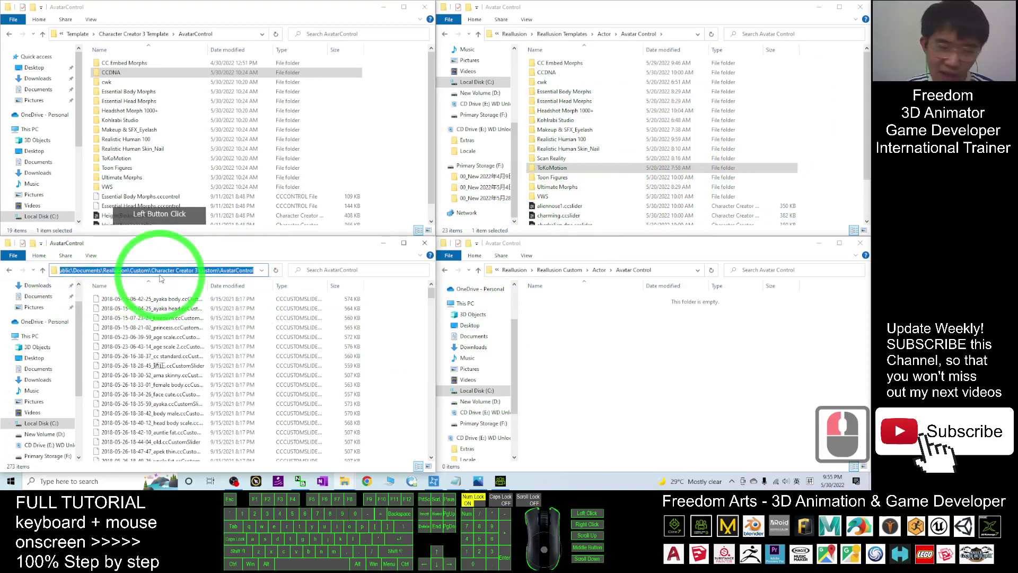
left_click_drag(82, 270, 3, 269)
left_click(107, 269)
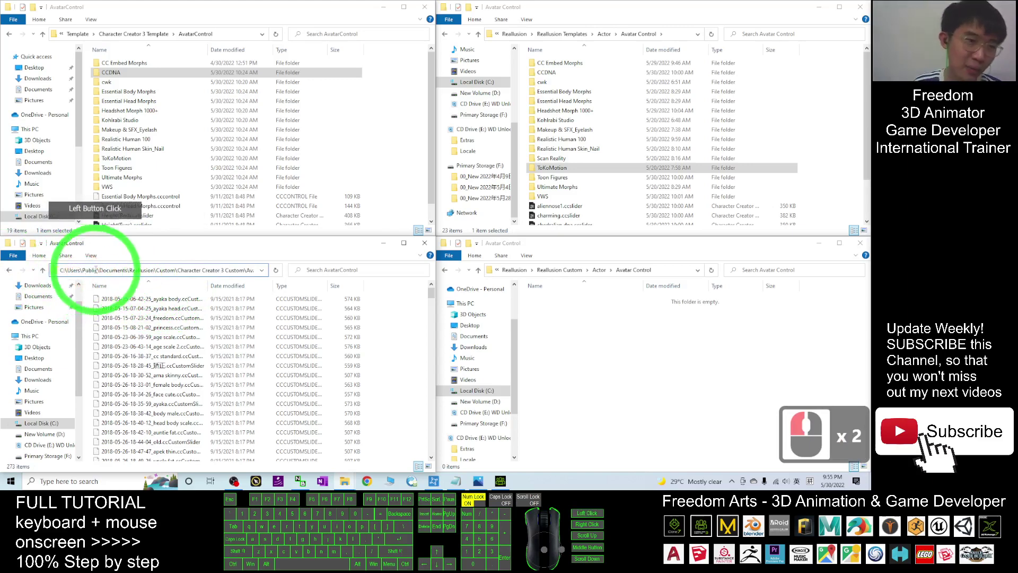
left_click_drag(195, 270, 249, 278)
left_click(182, 270)
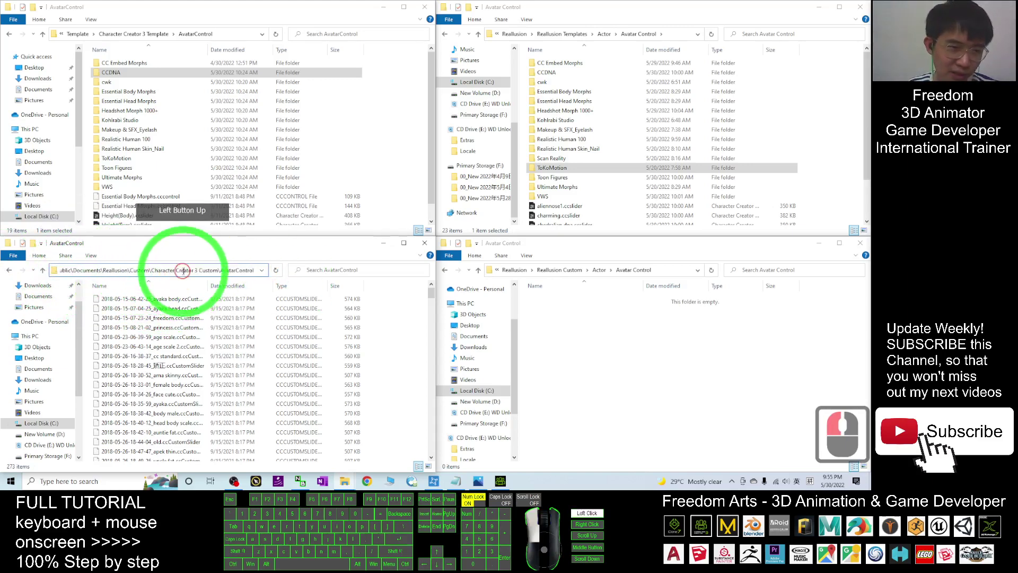
left_click_drag(184, 271, 187, 270)
scroll(220, 334, "down", 7)
scroll(221, 334, "down", 20)
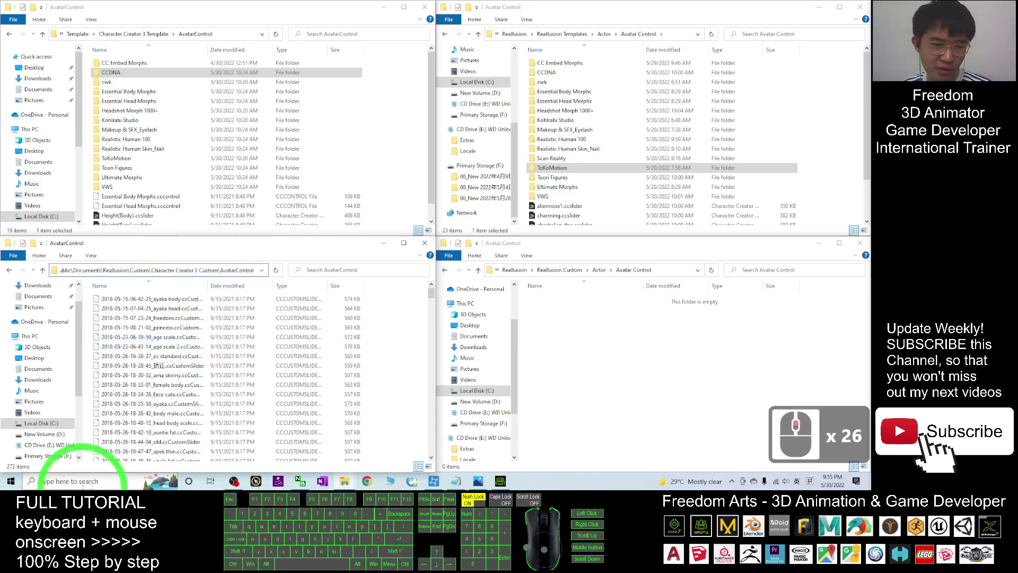
Search 'character cre' in Windows Search and launch Character Creator v4.0.
left_click(66, 482)
type("chara")
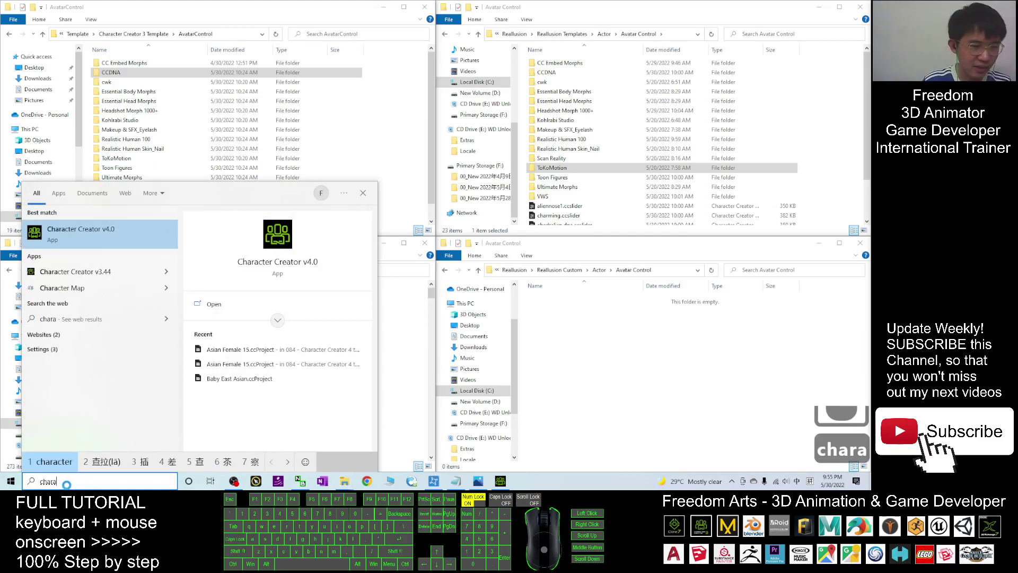
type("cter creator")
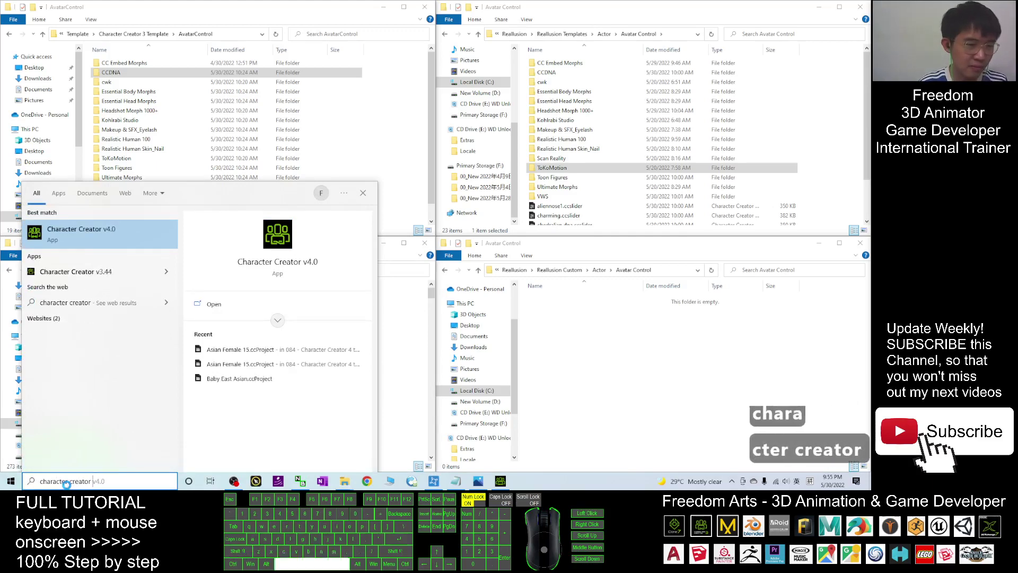
left_click(127, 228)
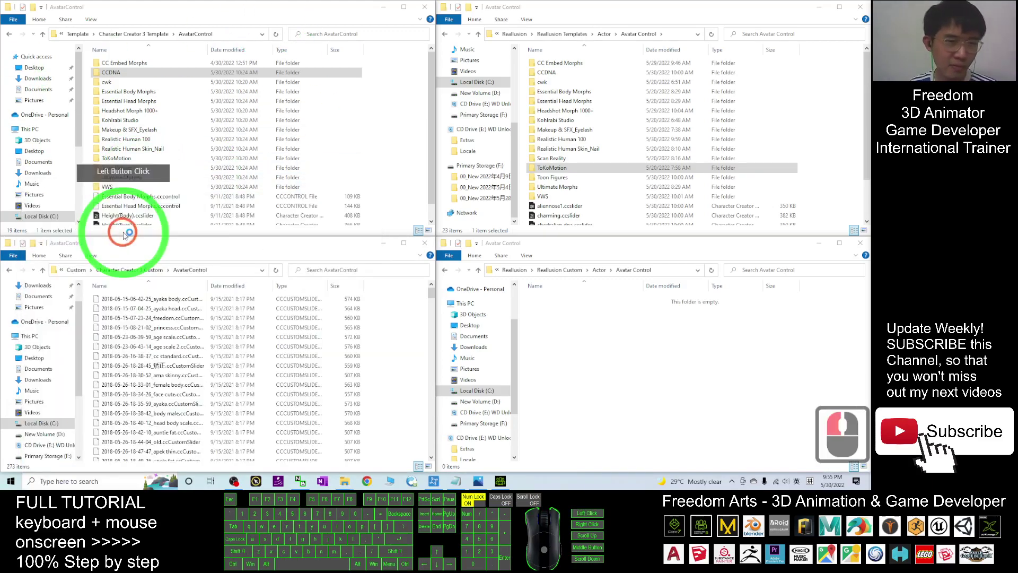
left_click(659, 242)
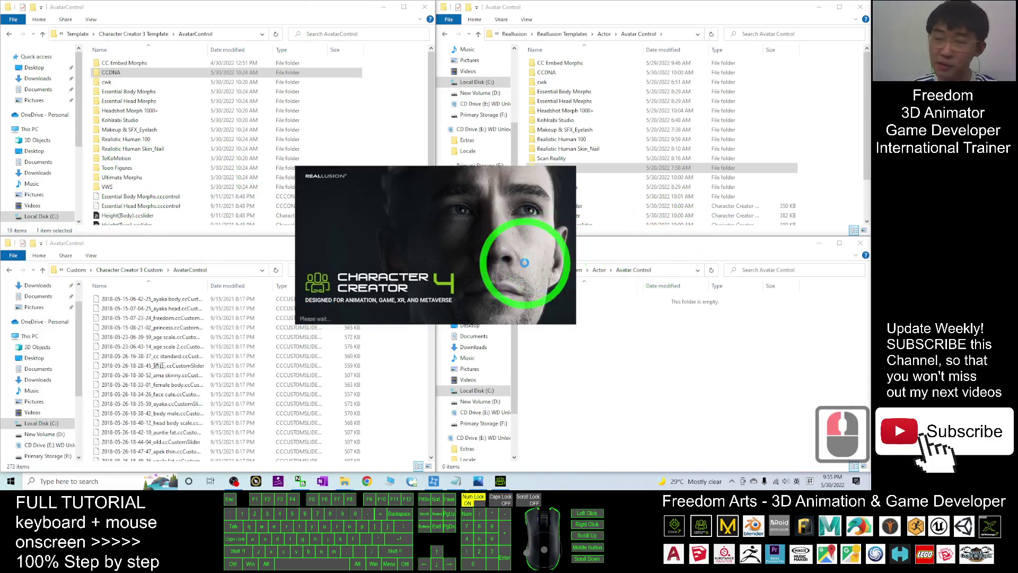
left_click(422, 258)
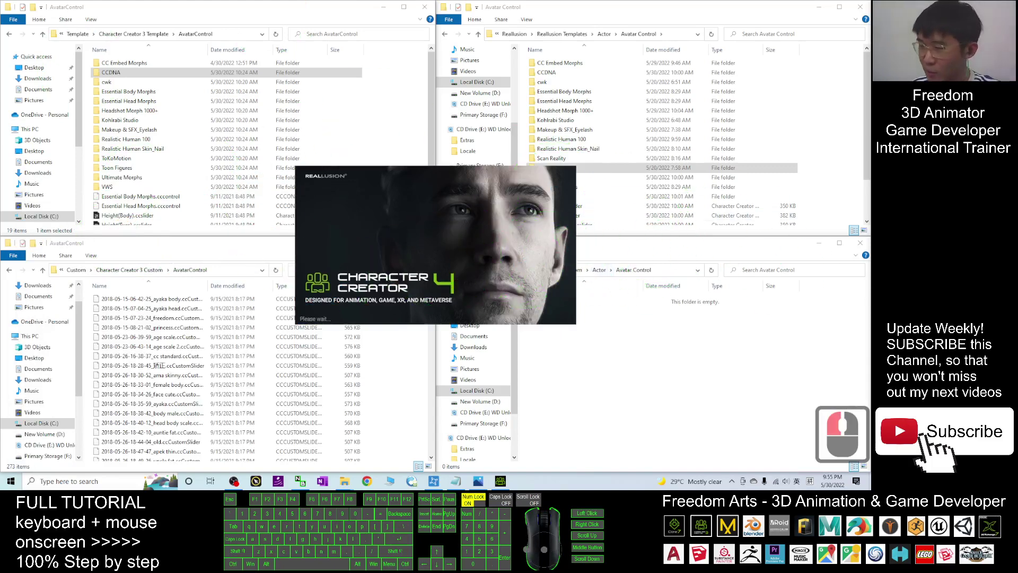
left_click(392, 265)
left_click(432, 200)
left_click(276, 280)
Examine the templates window's folder path, highlighting C:\Users and the Reallusion Template parts.
left_click(581, 10)
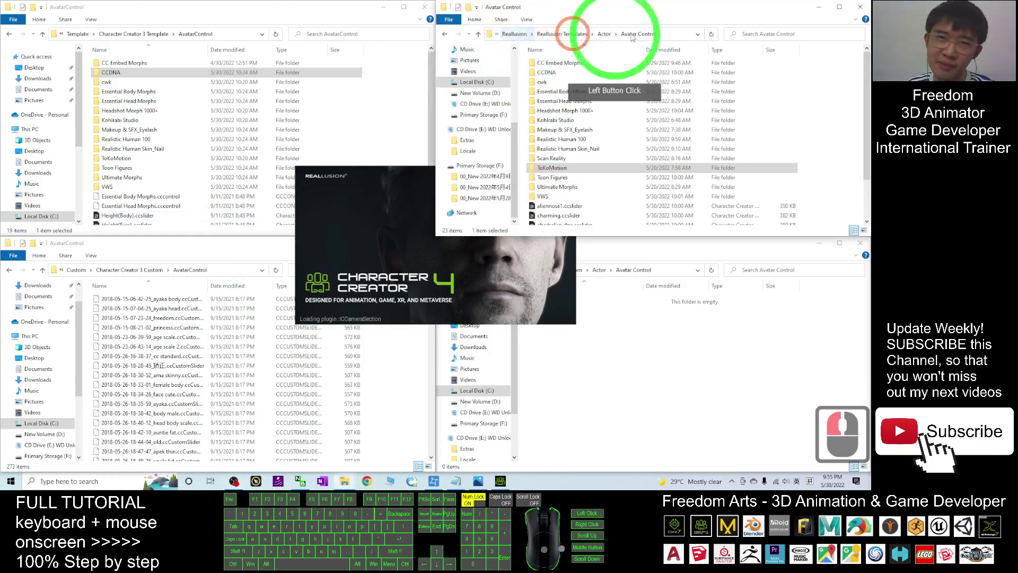
left_click(676, 33)
left_click_drag(518, 34, 471, 34)
left_click(519, 34)
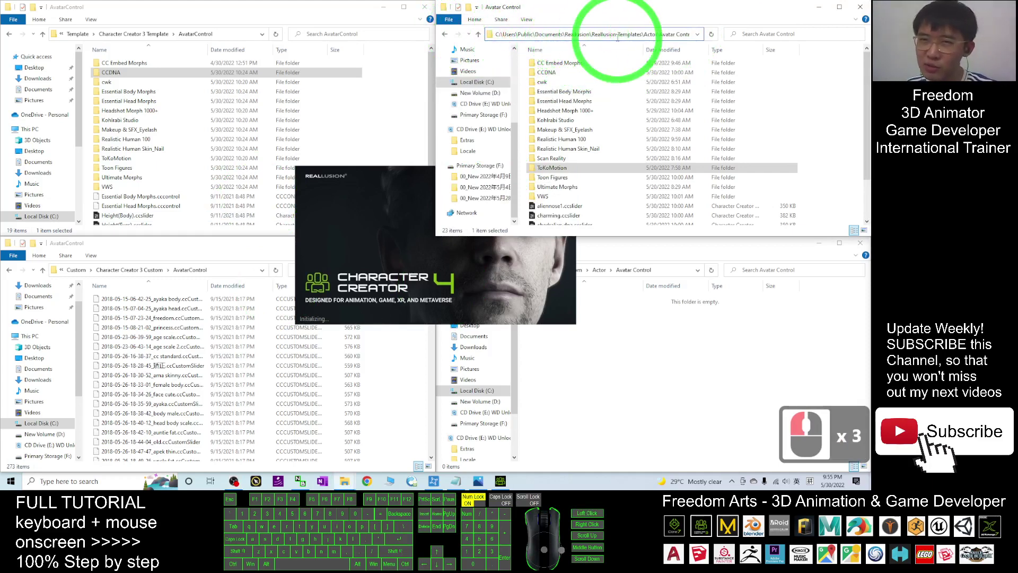
double_click(593, 34)
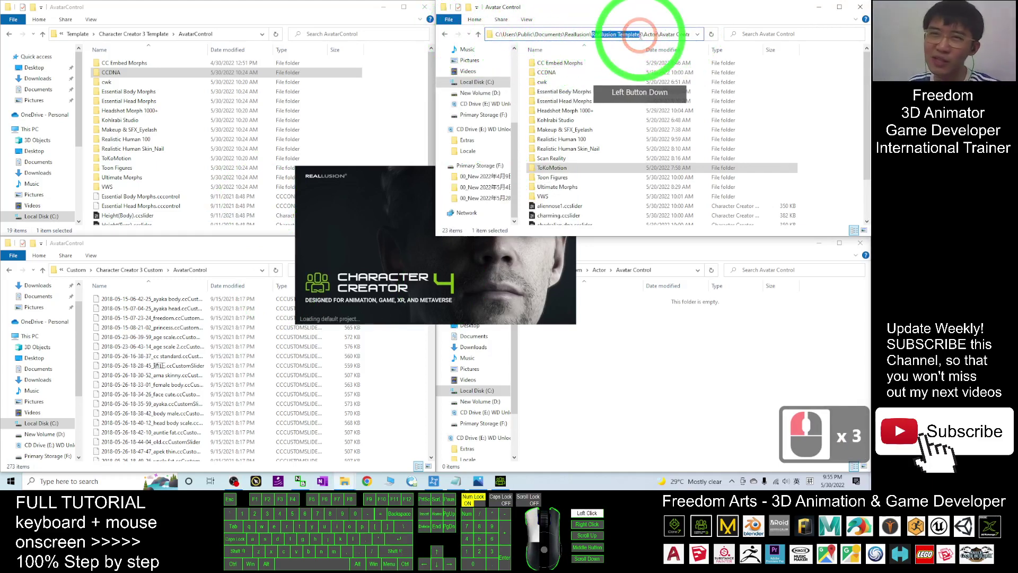
left_click(42, 47)
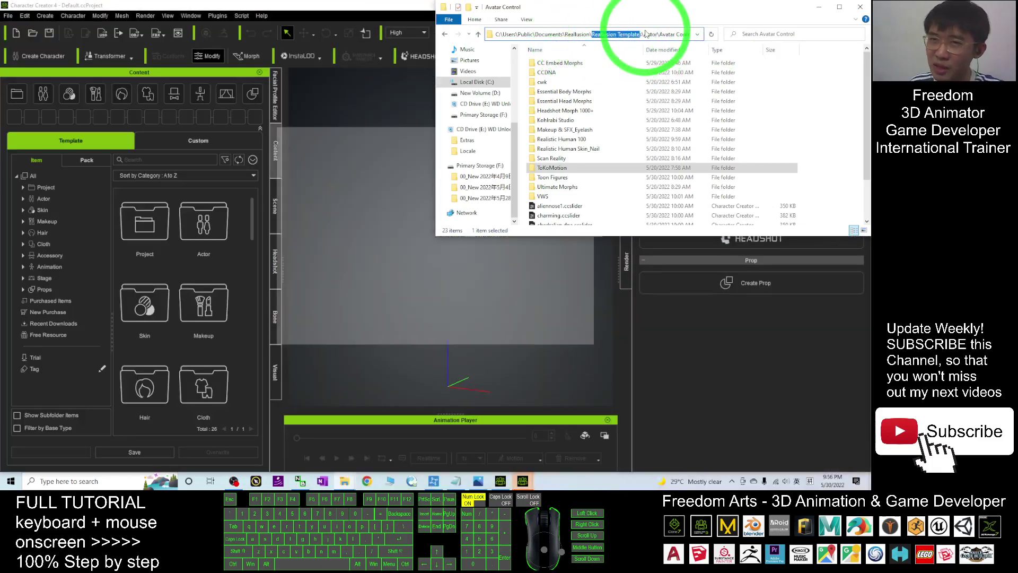
Bring Character Creator 4 forward, close the welcome dialog and load the Neutral Base character.
left_click(689, 36)
left_click(340, 4)
left_click(550, 224)
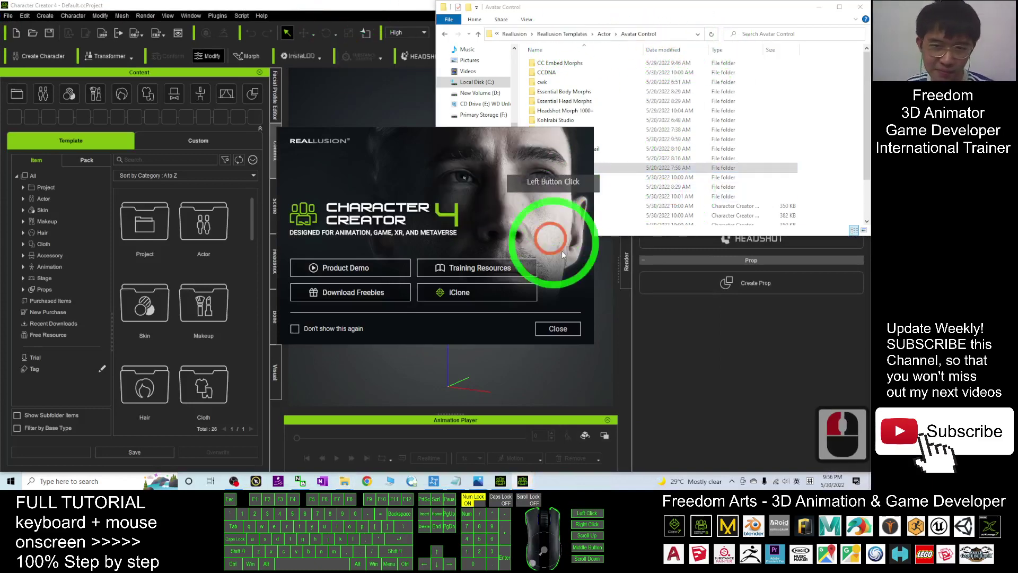
left_click(554, 329)
left_click(357, 250)
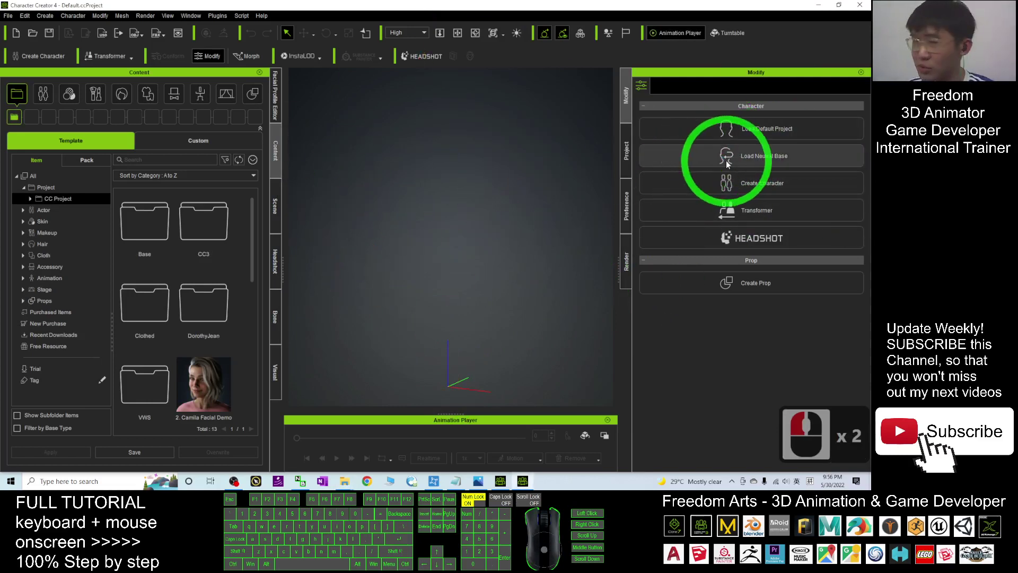
left_click(746, 161)
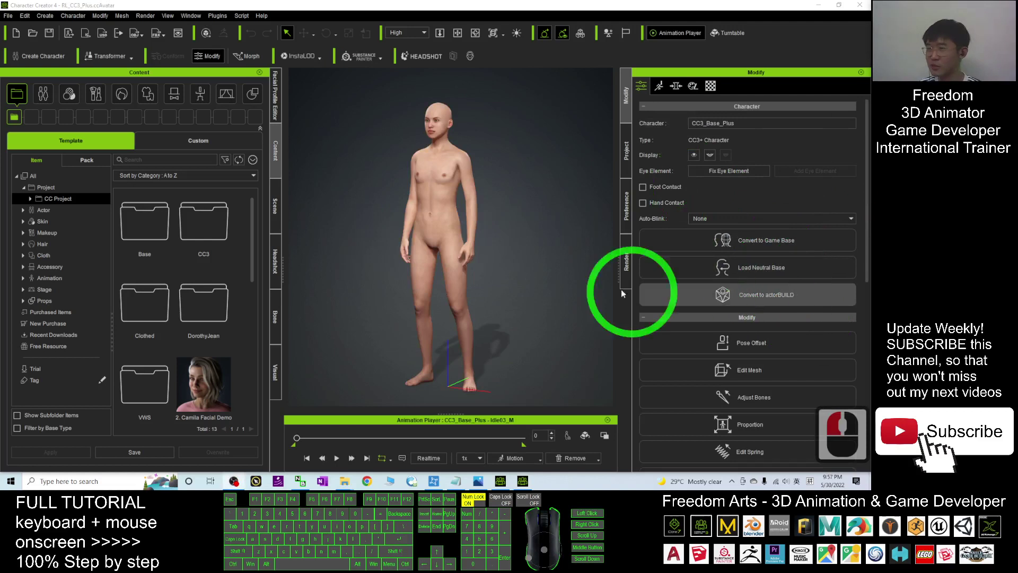
Show the Morph slider categories and switch the Content library to Pack view.
left_click(675, 88)
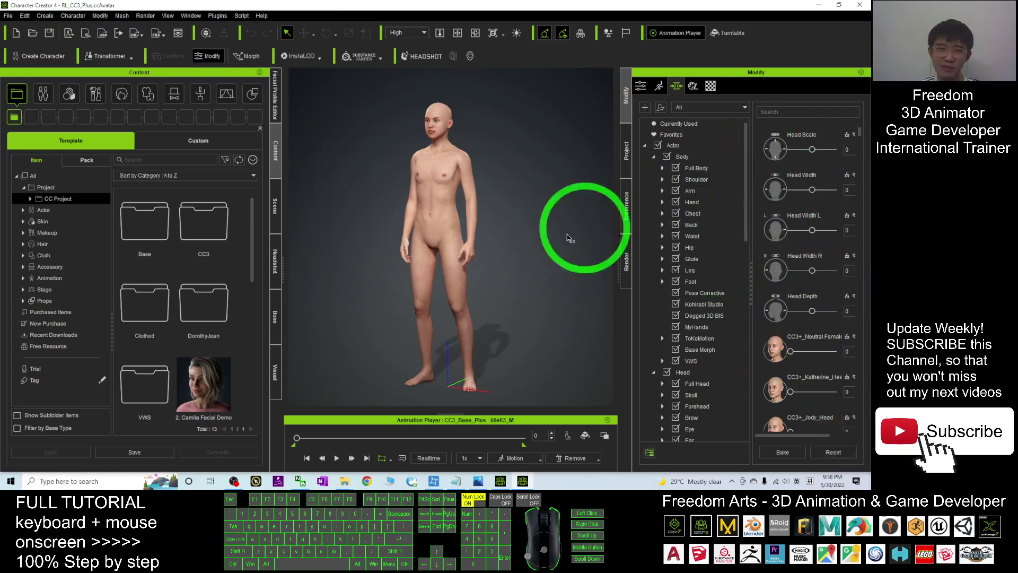
double_click(276, 157)
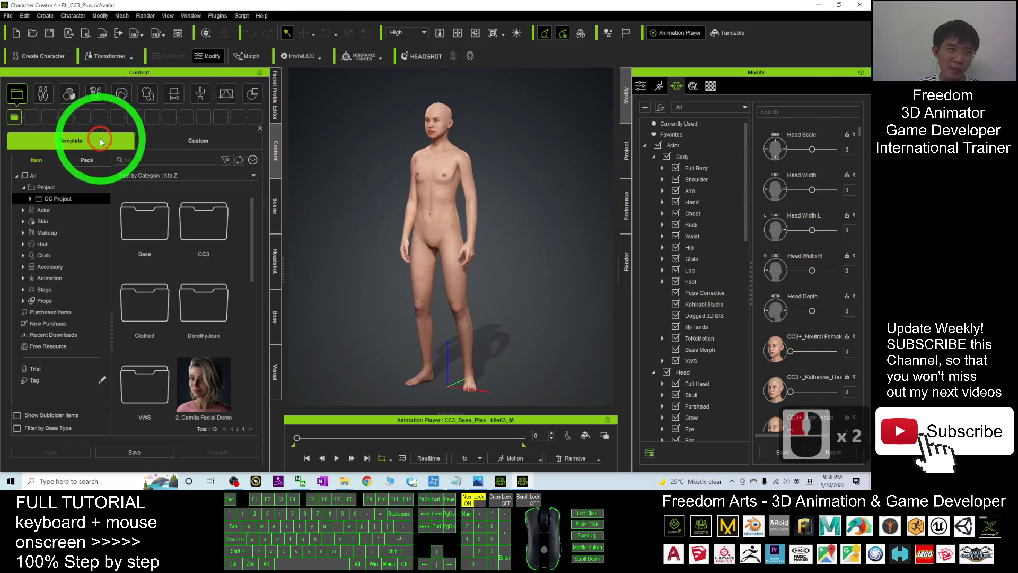
left_click(87, 160)
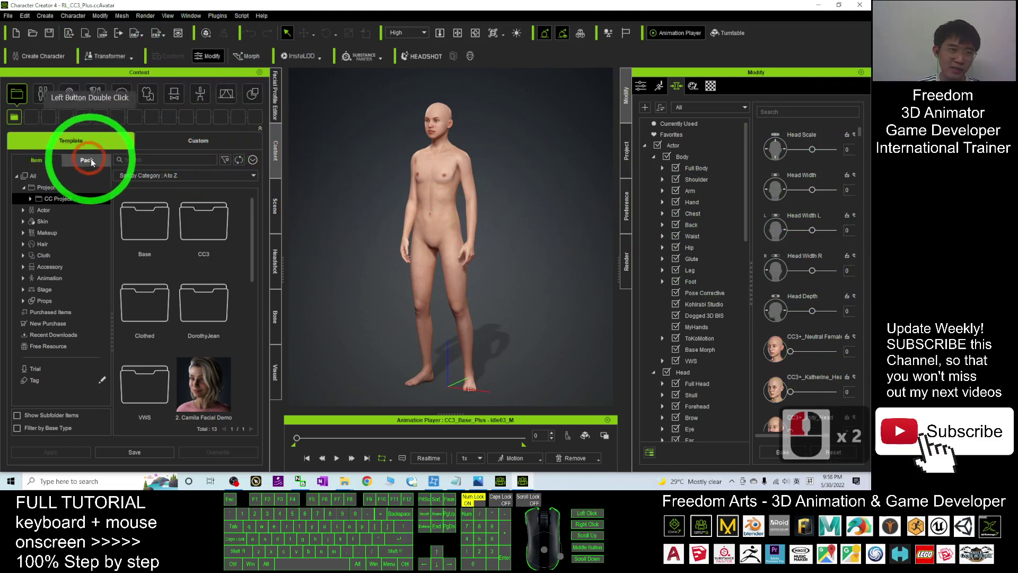
left_click(253, 160)
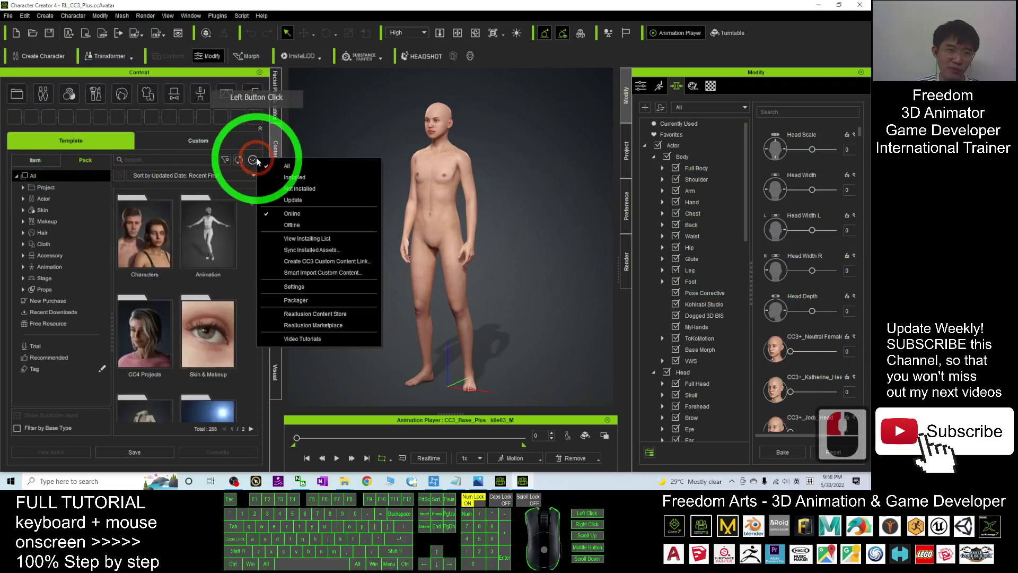
List the installed Actor > Morph packs in CC4's Content library, then switch to Character Creator 3.
left_click(37, 250)
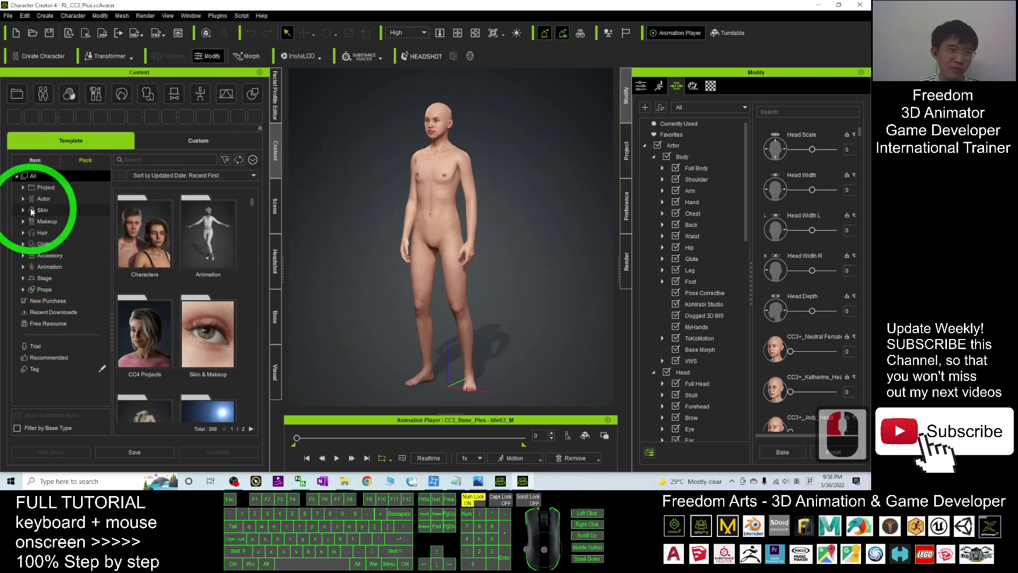
left_click(23, 199)
left_click(51, 221)
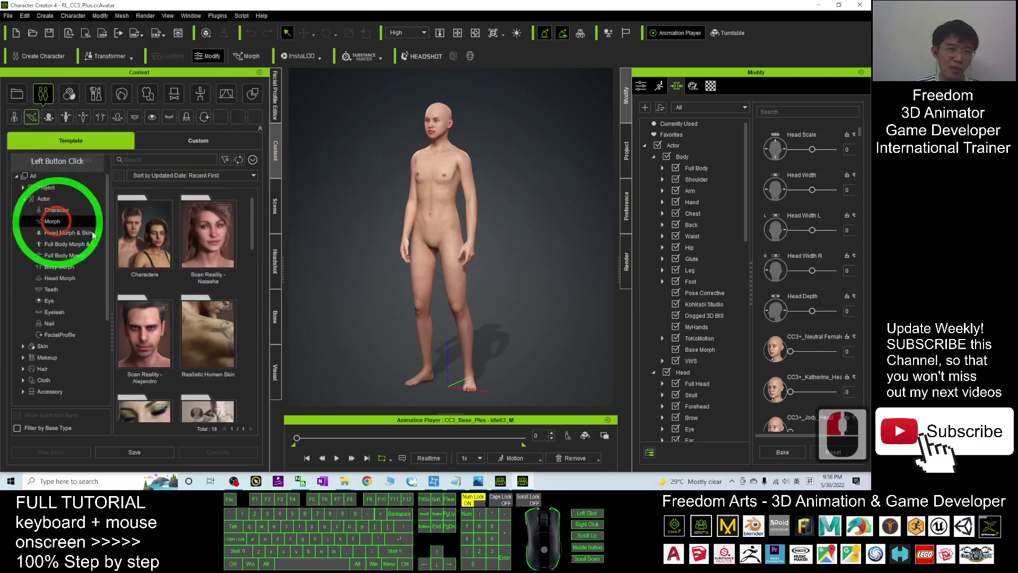
left_click_drag(257, 249, 254, 248)
left_click_drag(251, 321, 251, 324)
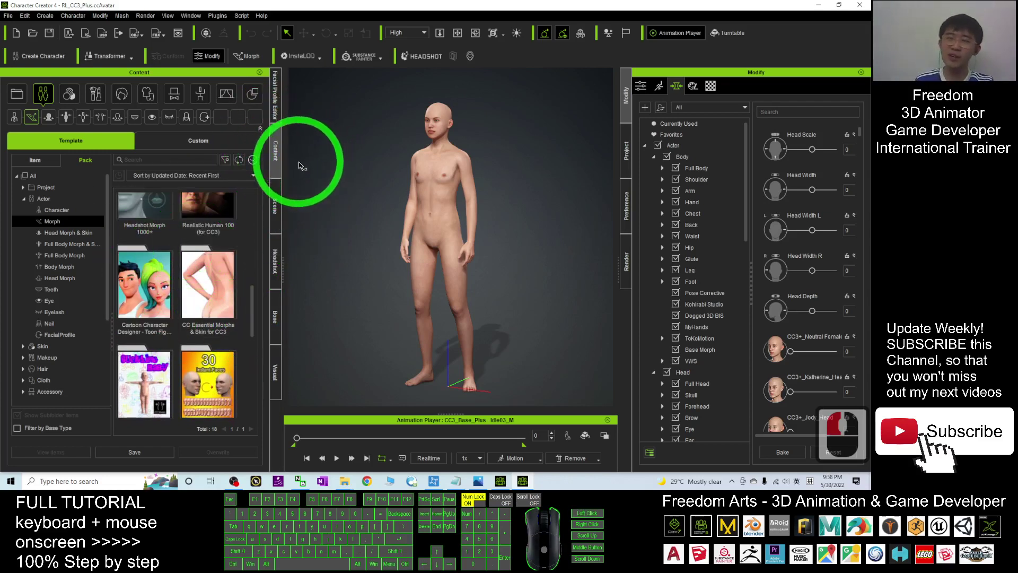
left_click(501, 481)
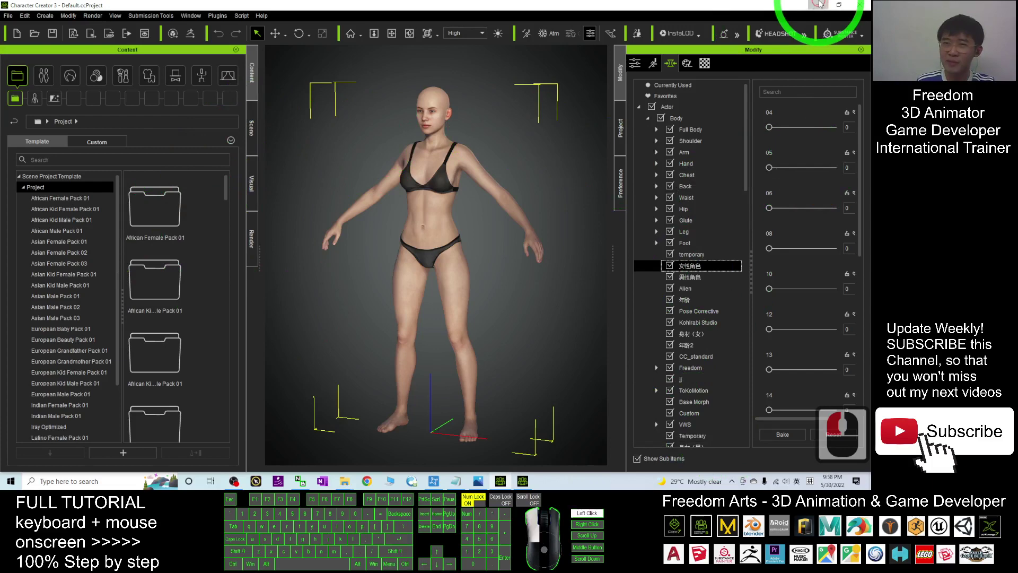
Minimize both Character Creator windows, then restore CC3 and CC4 from the taskbar.
left_click(819, 5)
left_click(818, 5)
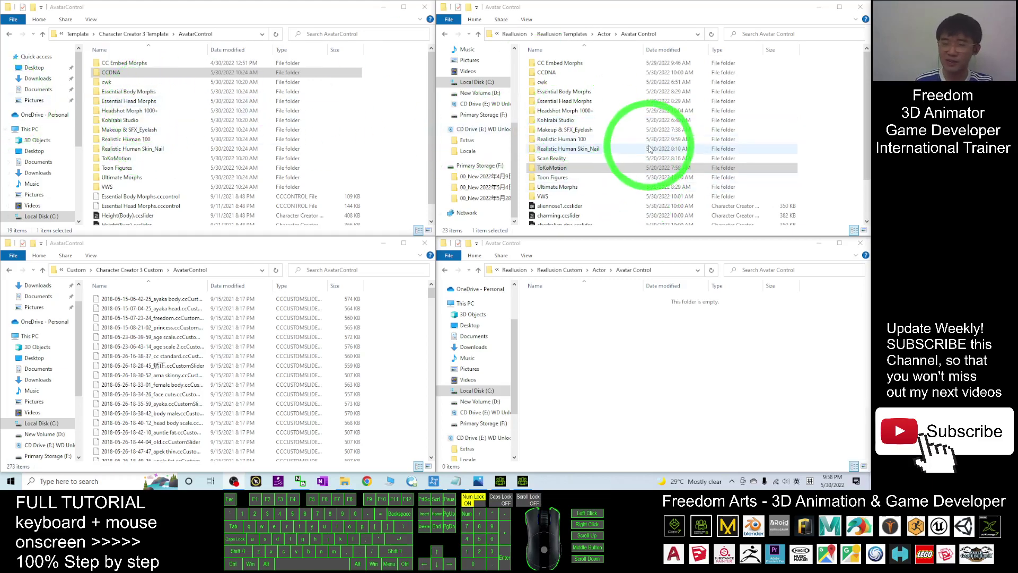
left_click(501, 481)
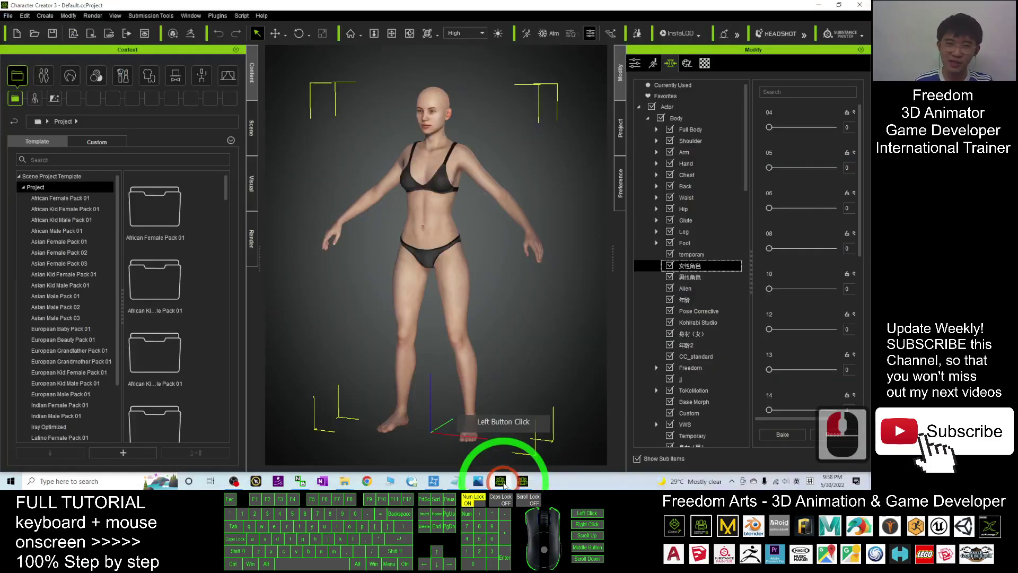
left_click(522, 480)
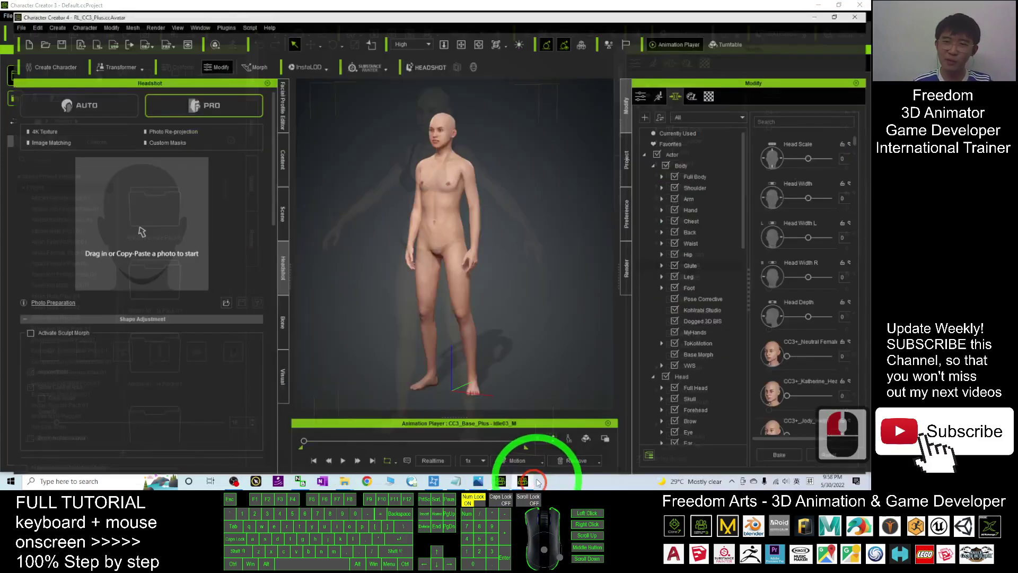
Expand CC4's Full Body morph group, check Toon Figures sliders, then minimize Character Creator 3.
left_click(663, 169)
left_click(711, 224)
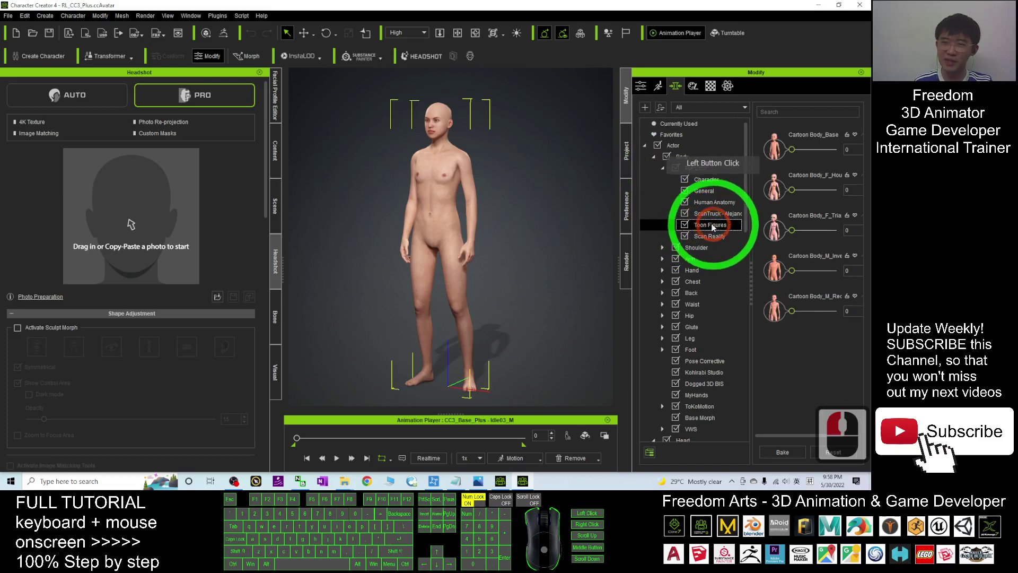
left_click(710, 227)
left_click(708, 229)
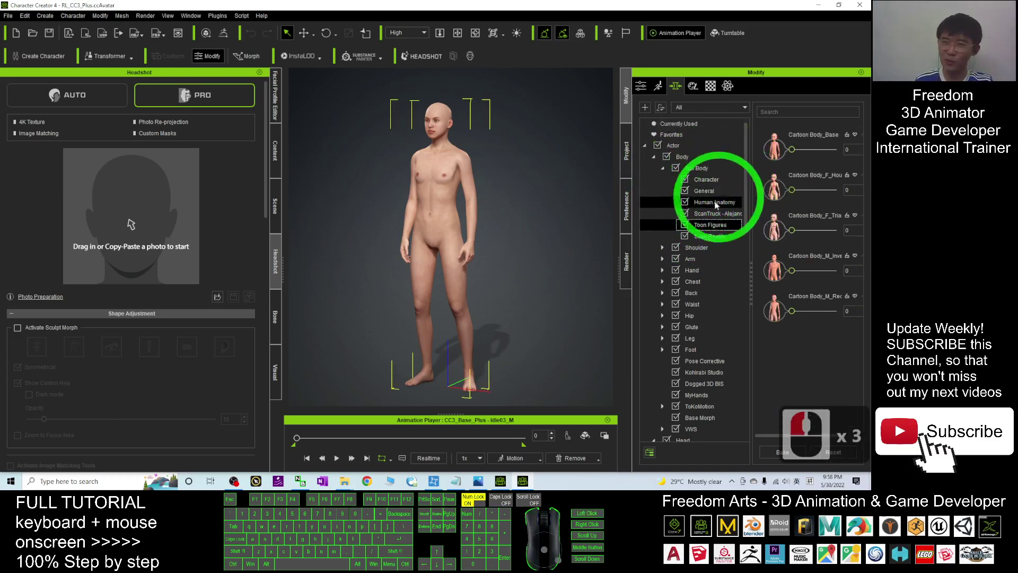
left_click(698, 170)
left_click(853, 142)
left_click_drag(860, 137, 816, 276)
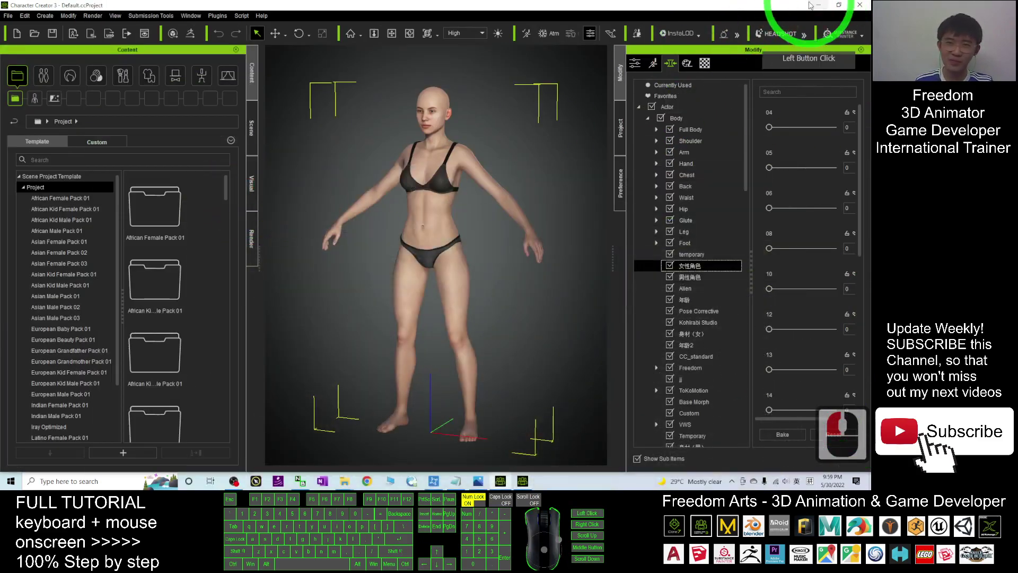
left_click(821, 8)
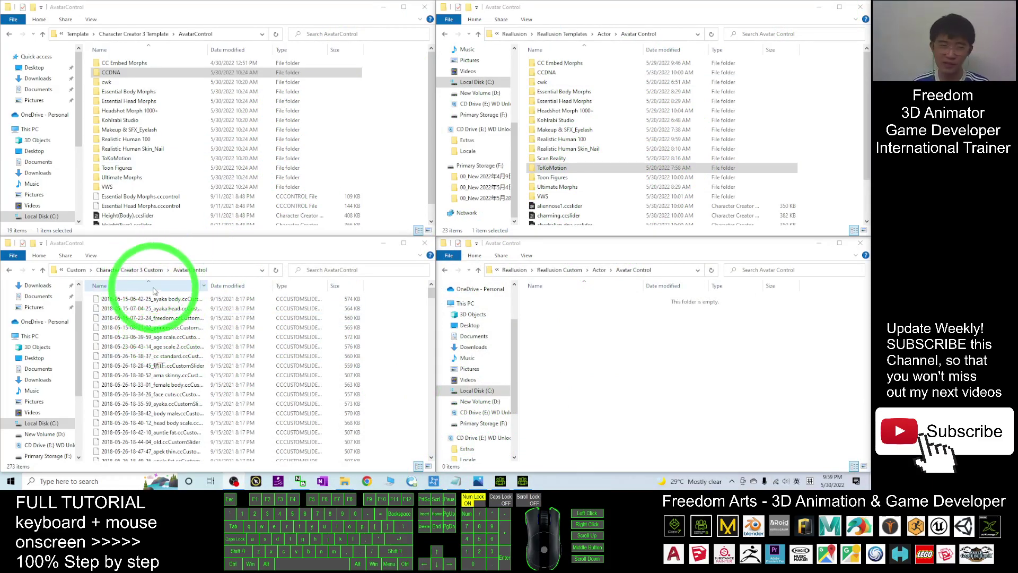
Check CC3's 年龄 morph group and scroll CC4's sliders, then minimize both Character Creator windows.
left_click(501, 480)
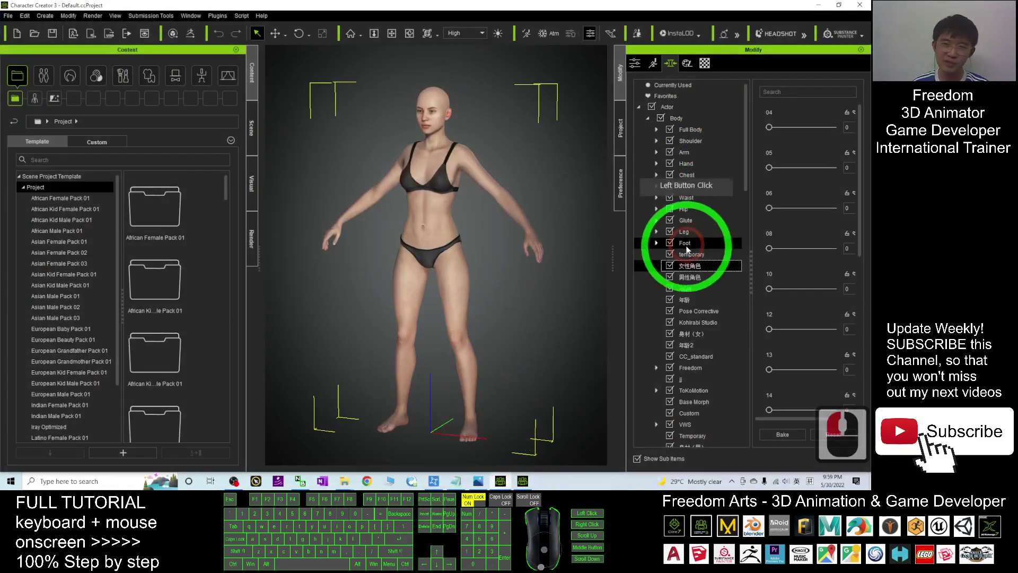
double_click(684, 300)
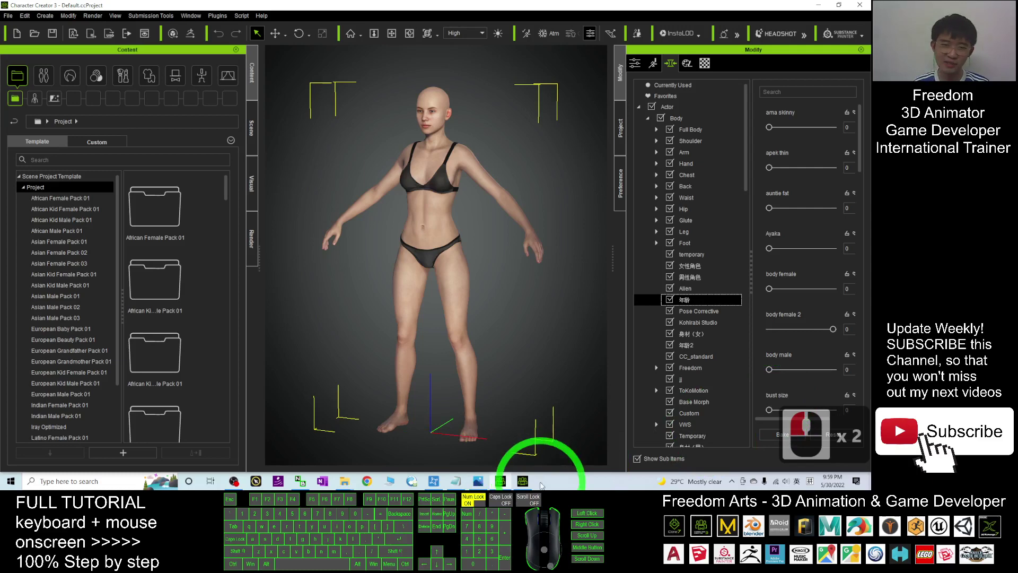
left_click(523, 481)
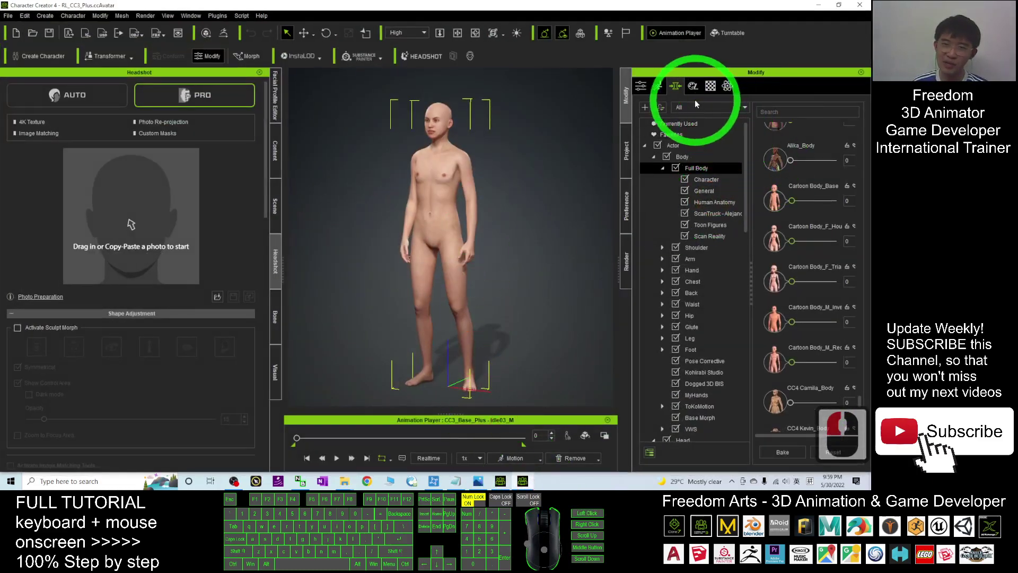
scroll(689, 287, "down", 12)
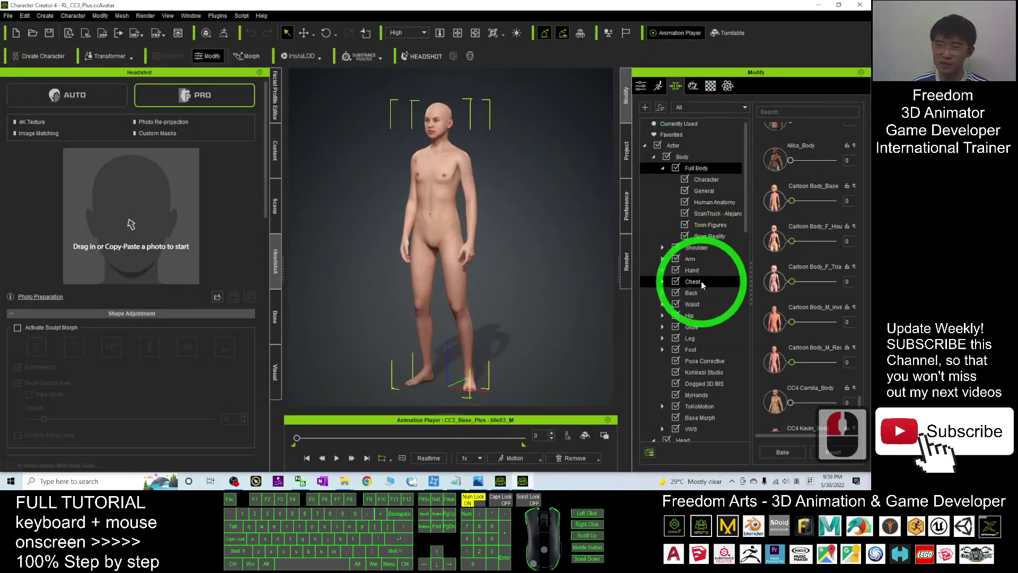
scroll(693, 313, "down", 14)
scroll(682, 334, "up", 20)
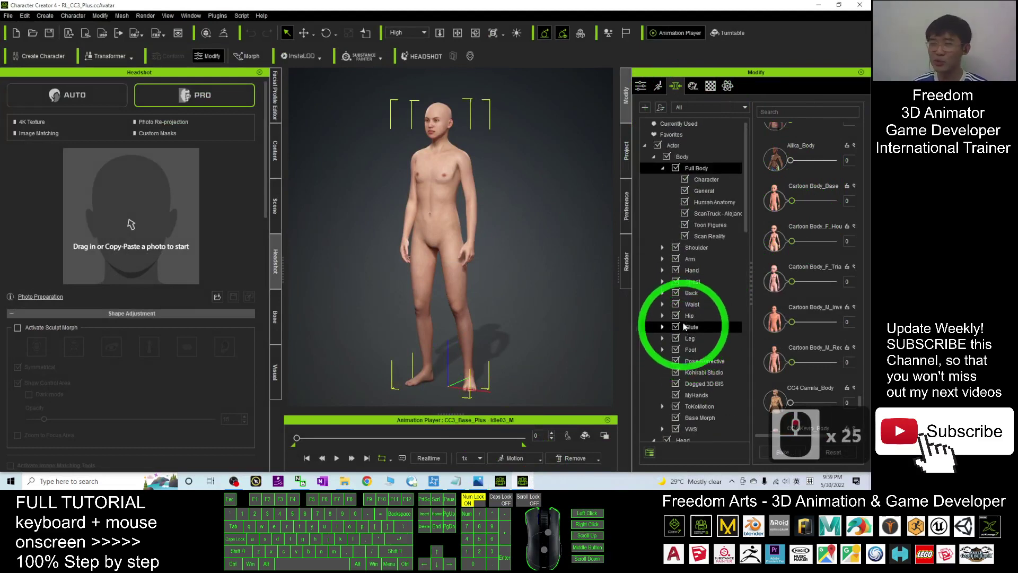
scroll(674, 219, "up", 3)
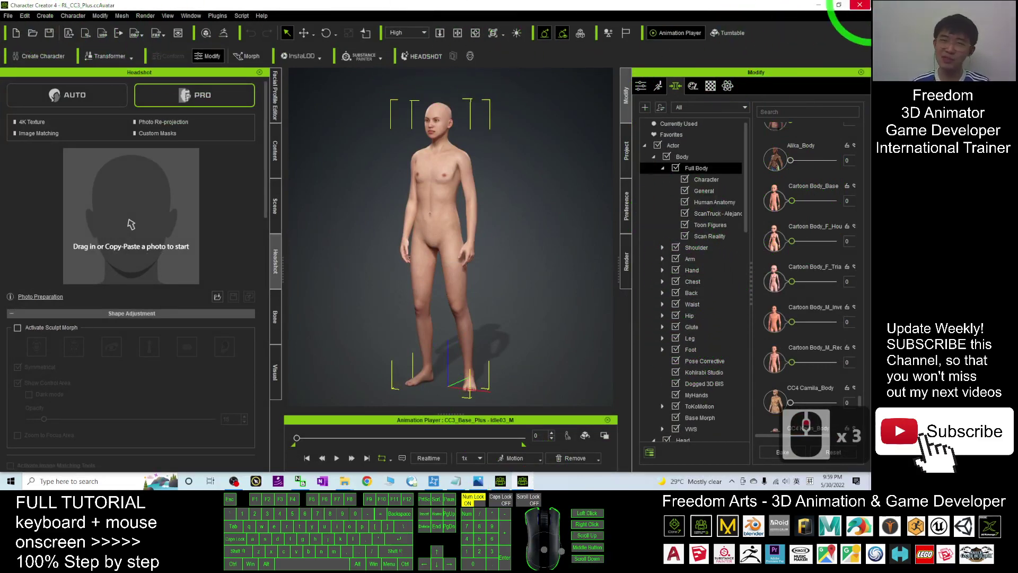
left_click(858, 8)
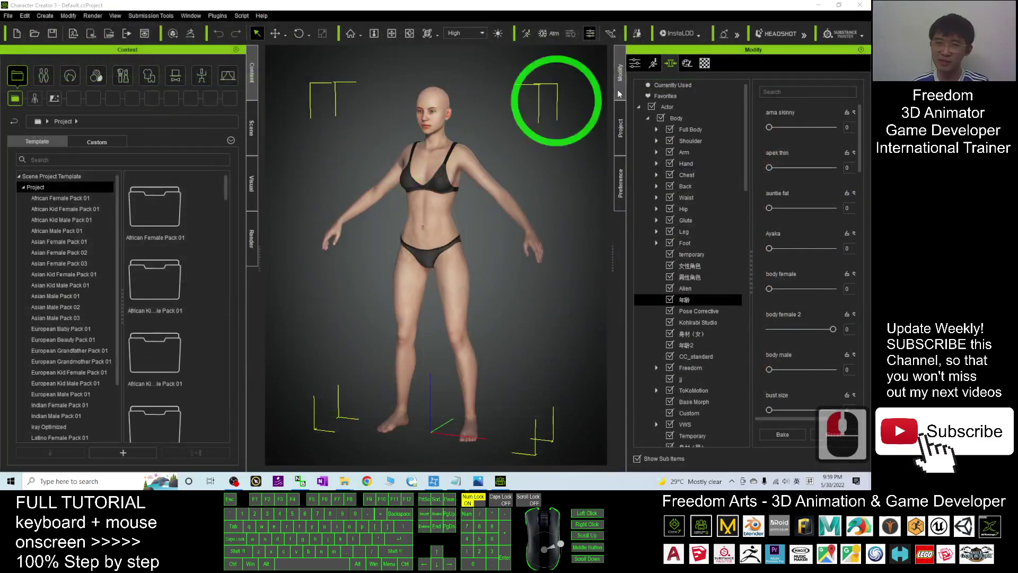
left_click(859, 5)
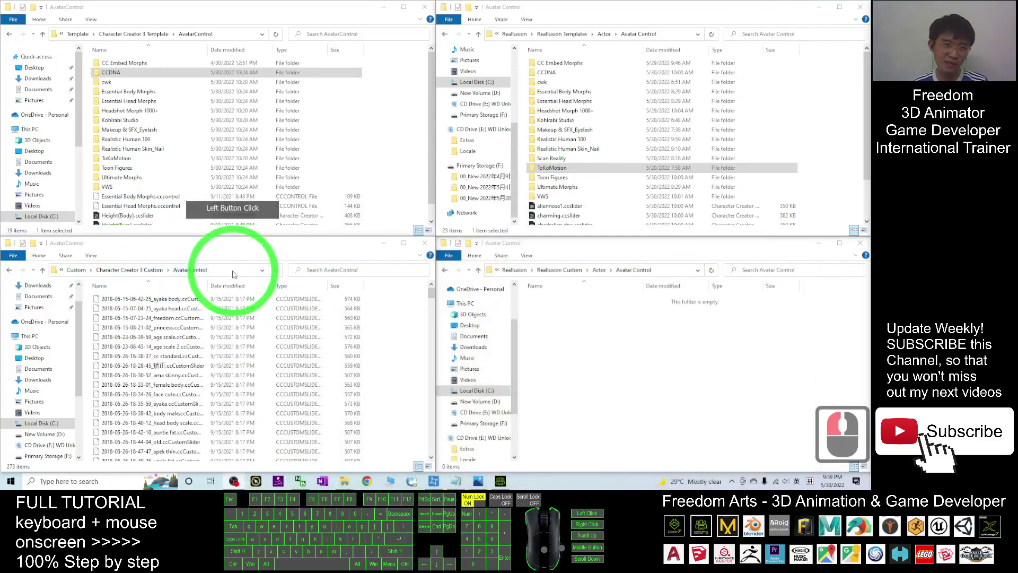
Confirm the lower-left folder is Custom\AvatarControl and check the lower-right folder's path.
left_click(68, 270)
left_click_drag(84, 270, 2, 267)
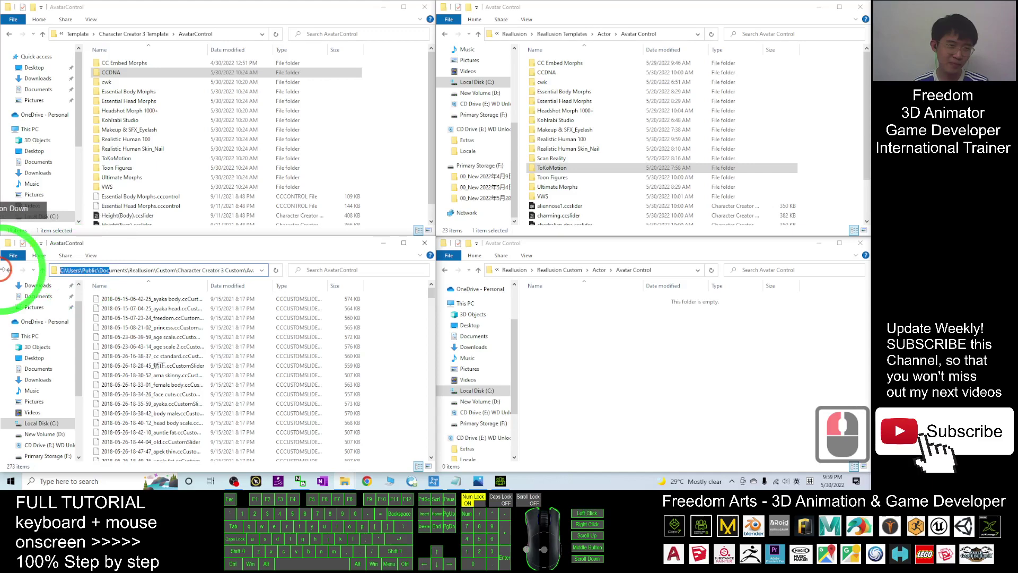
left_click(81, 270)
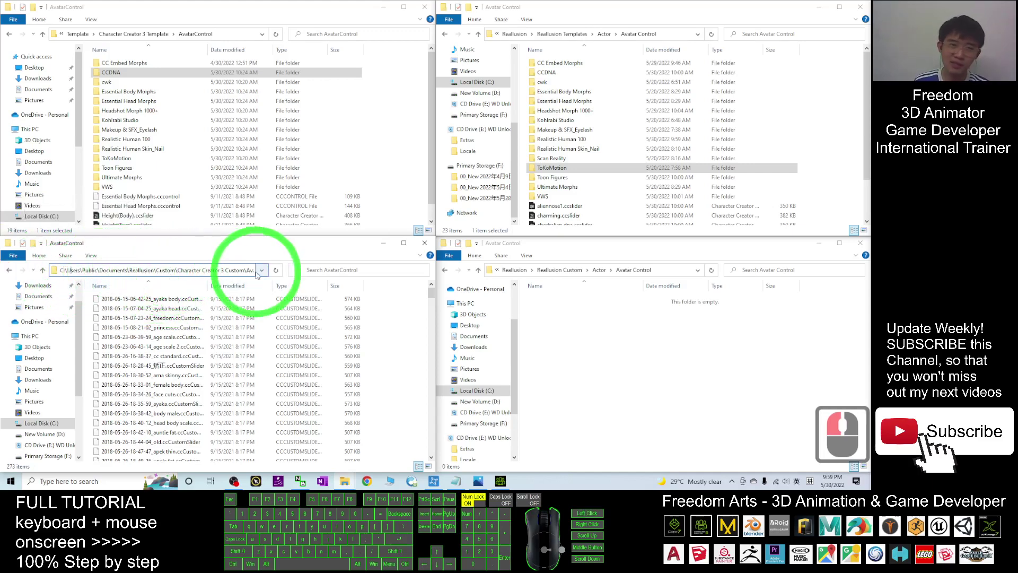
left_click_drag(216, 268, 29, 362)
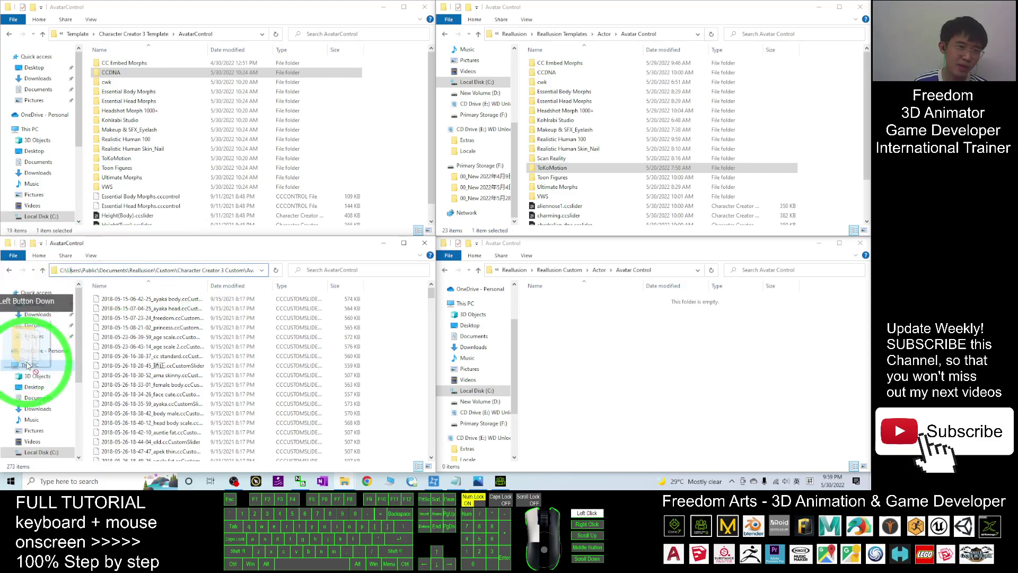
left_click(123, 273)
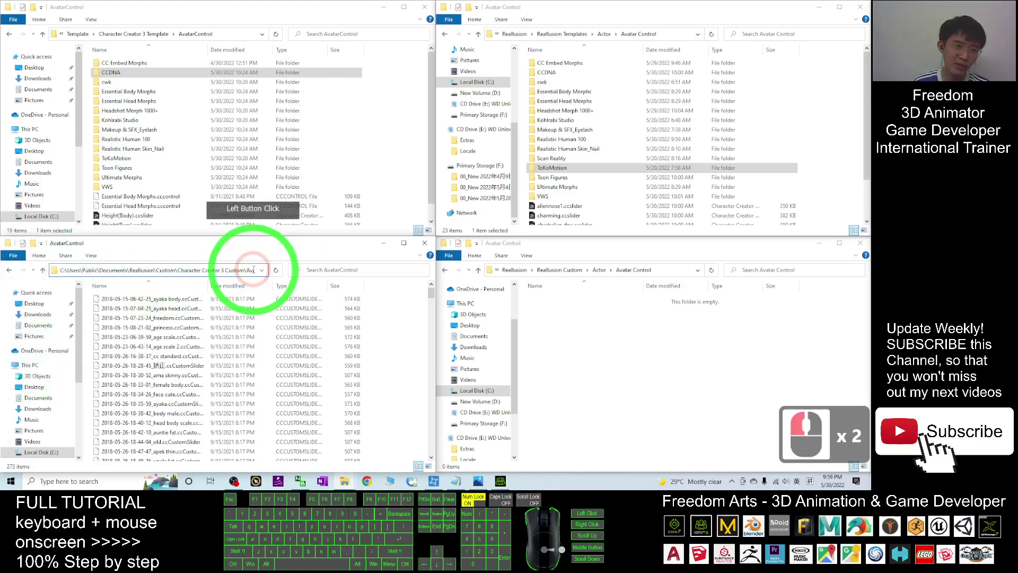
left_click_drag(265, 268, 191, 279)
left_click(194, 272)
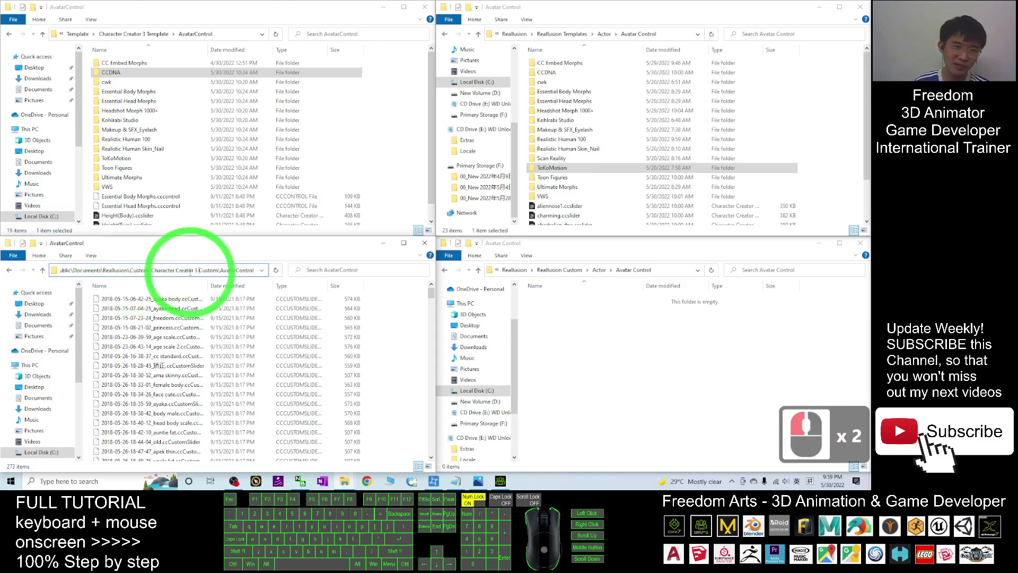
left_click_drag(220, 272, 287, 269)
left_click(203, 345)
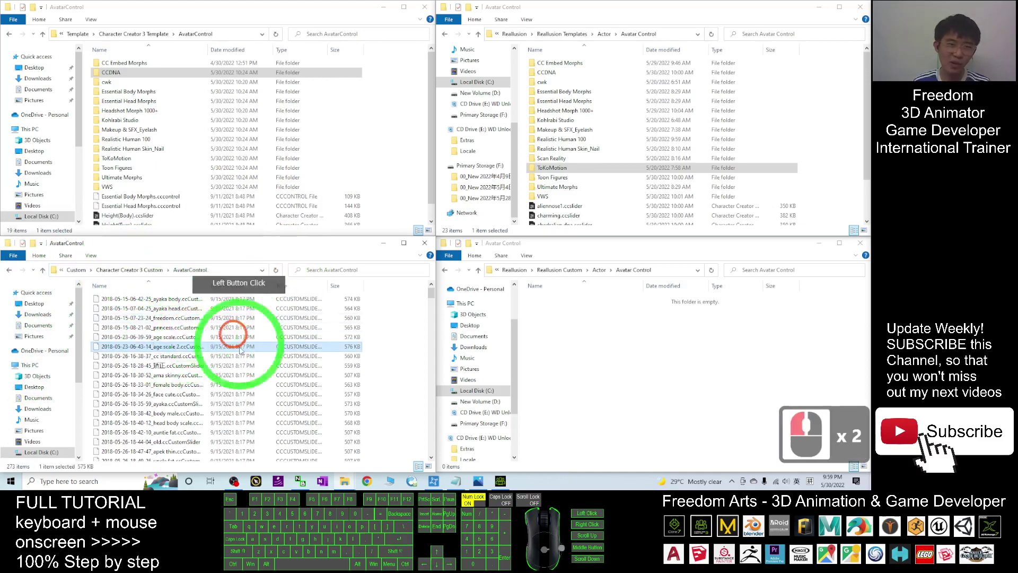
left_click(499, 270)
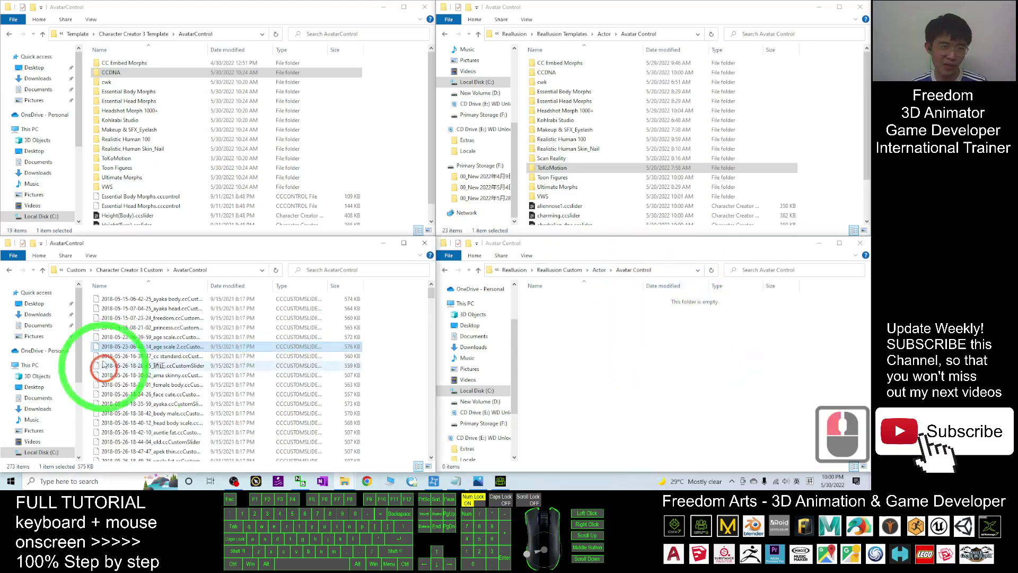
Select all 273 slider files in the lower-left folder and paste them into the empty Avatar Control folder.
left_click(155, 337)
left_click(247, 353)
key("ctrl+a")
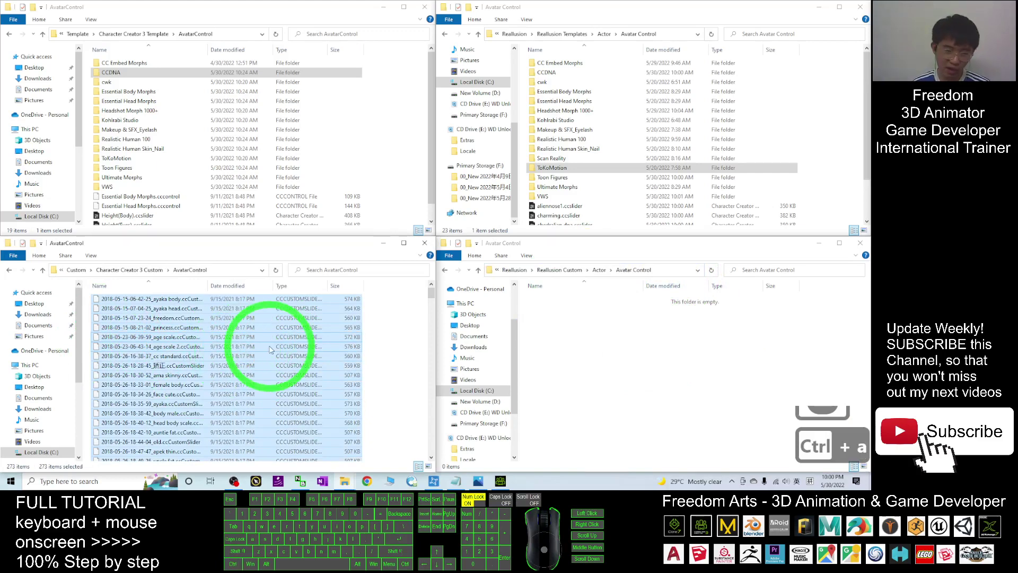
left_click(610, 355)
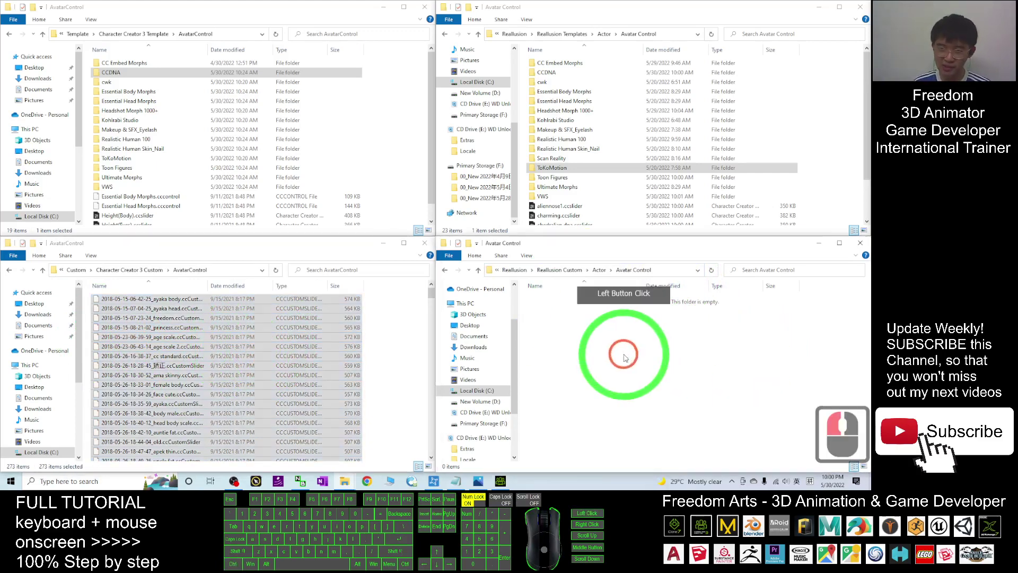
key("ctrl+v")
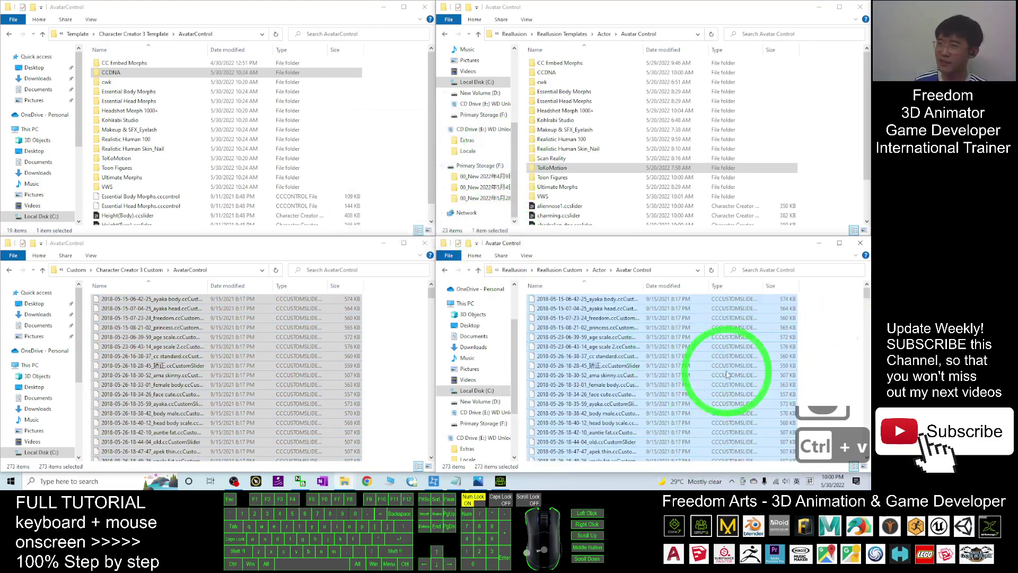
left_click(501, 481)
left_click(500, 481)
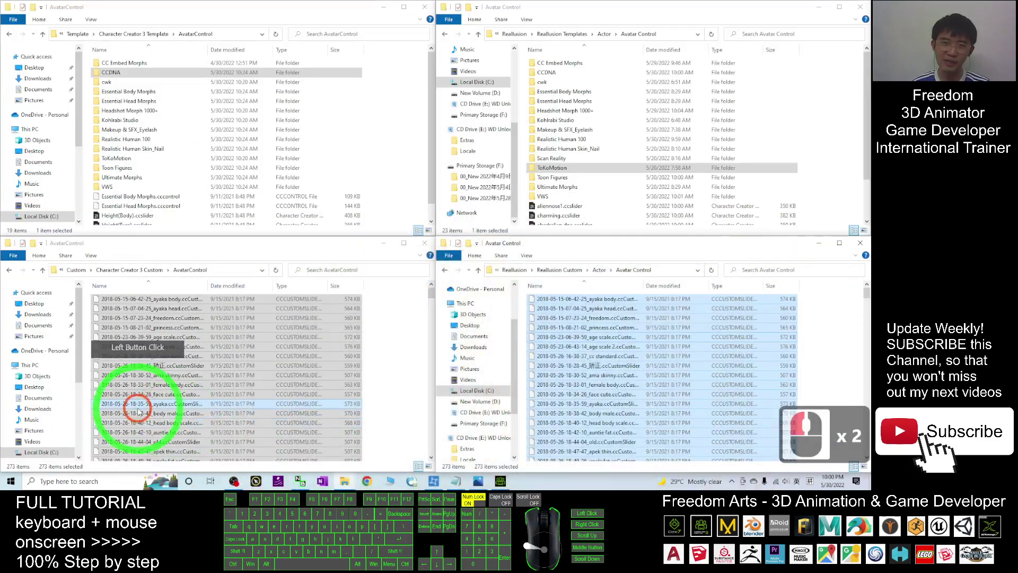
Search Windows for 'character creator' and launch Character Creator v4.0.
left_click(88, 481)
type("characte")
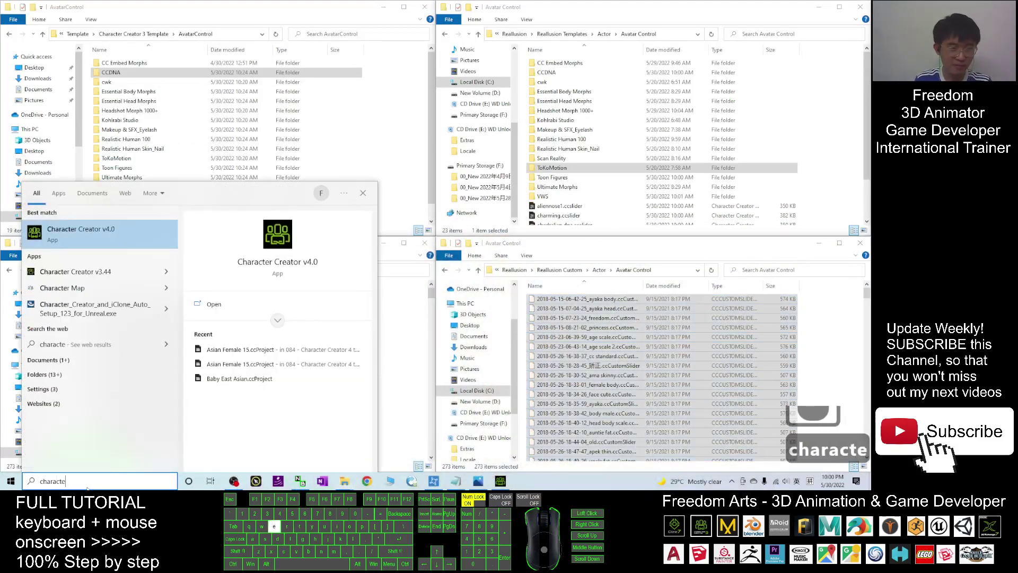
type("r creator")
type(" v")
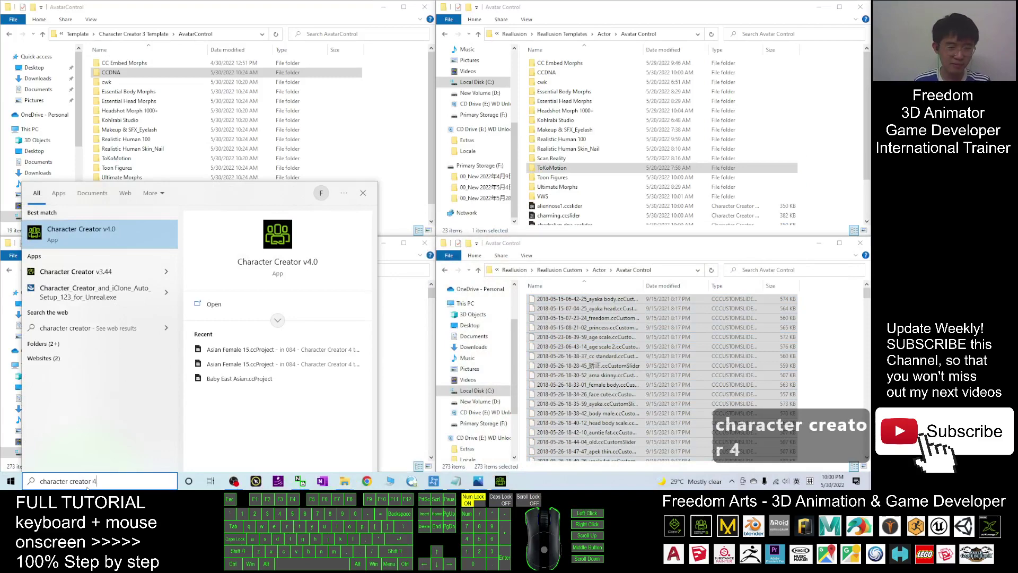
type("4")
key("BackSpace")
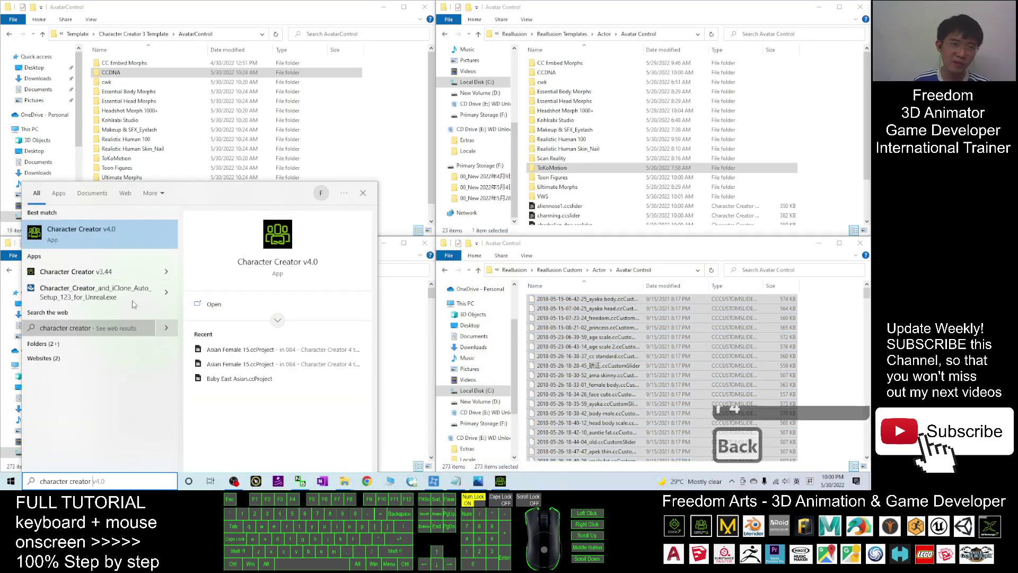
left_click(77, 239)
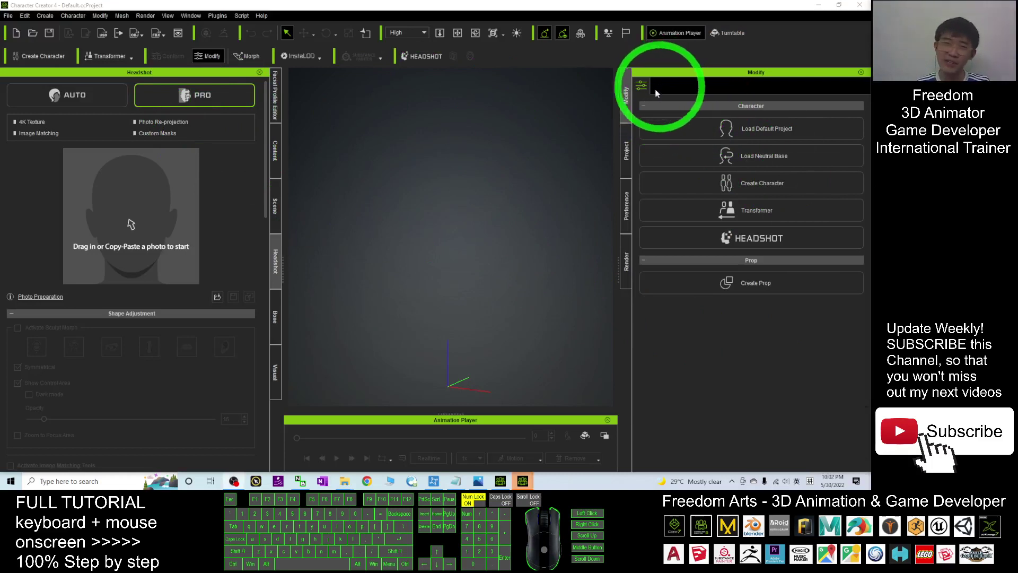
Back in the Modify panel's Character section, load the CC3_Base_Plus neutral base character.
left_click(627, 146)
left_click(628, 112)
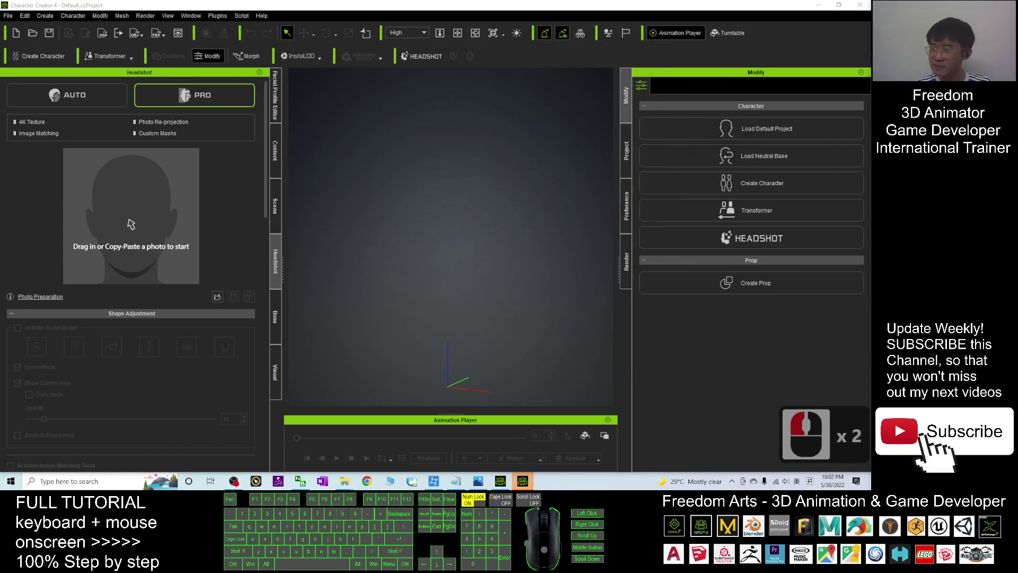
left_click(627, 146)
left_click(626, 102)
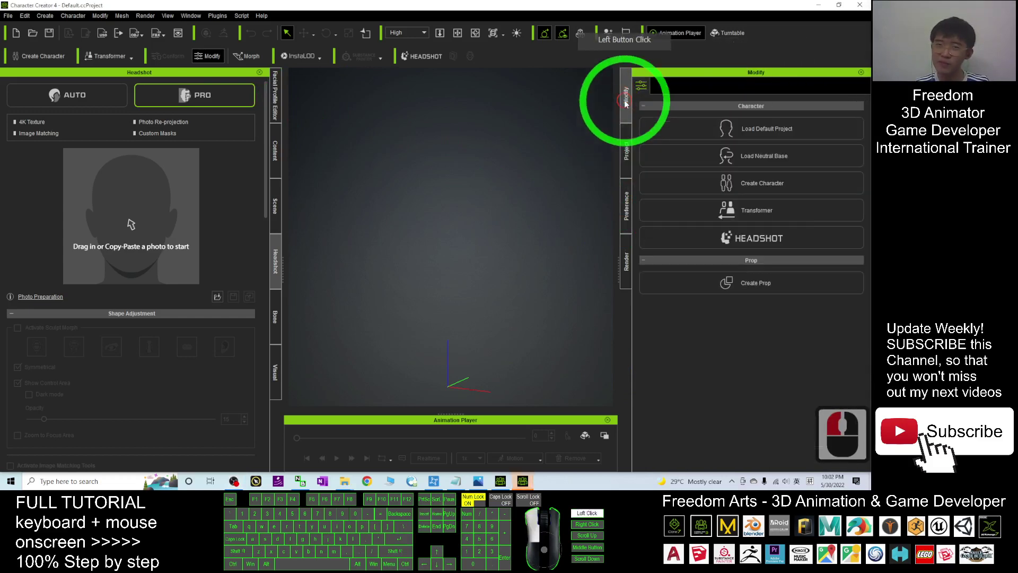
left_click(763, 155)
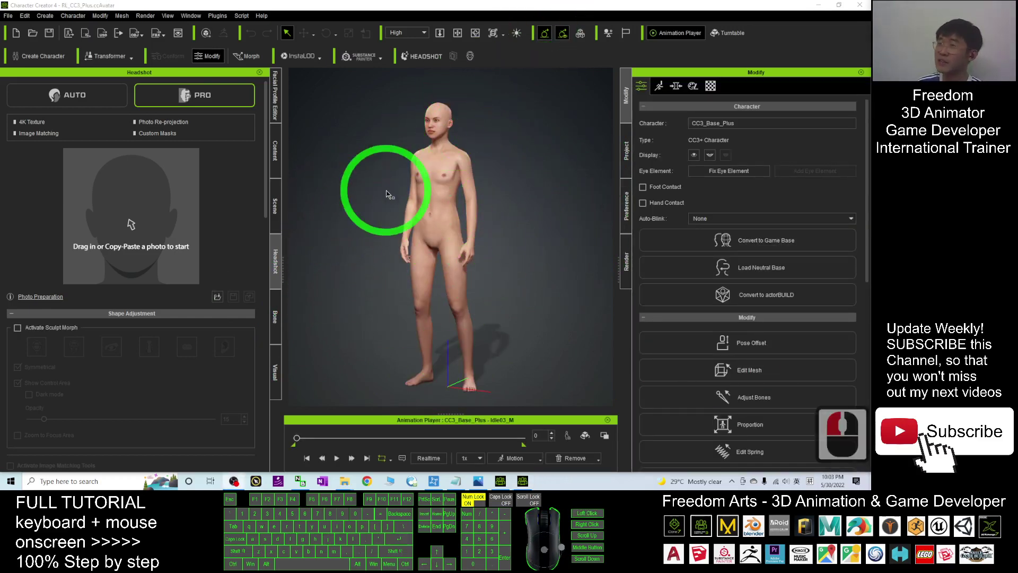
Open the Morph slider list and browse the copied categories 男性角色 and 年龄2.
left_click(676, 85)
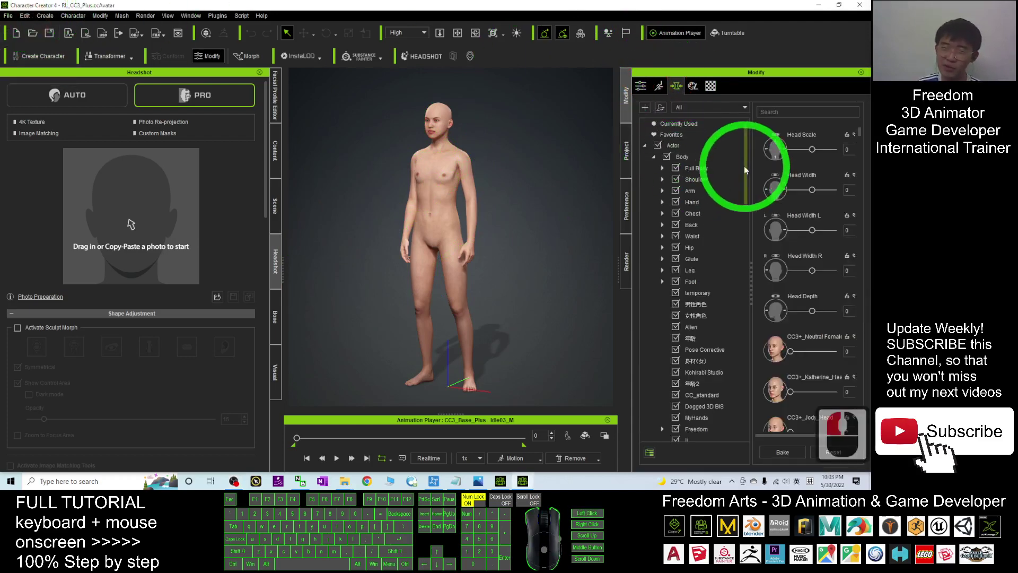
left_click_drag(746, 159, 746, 194)
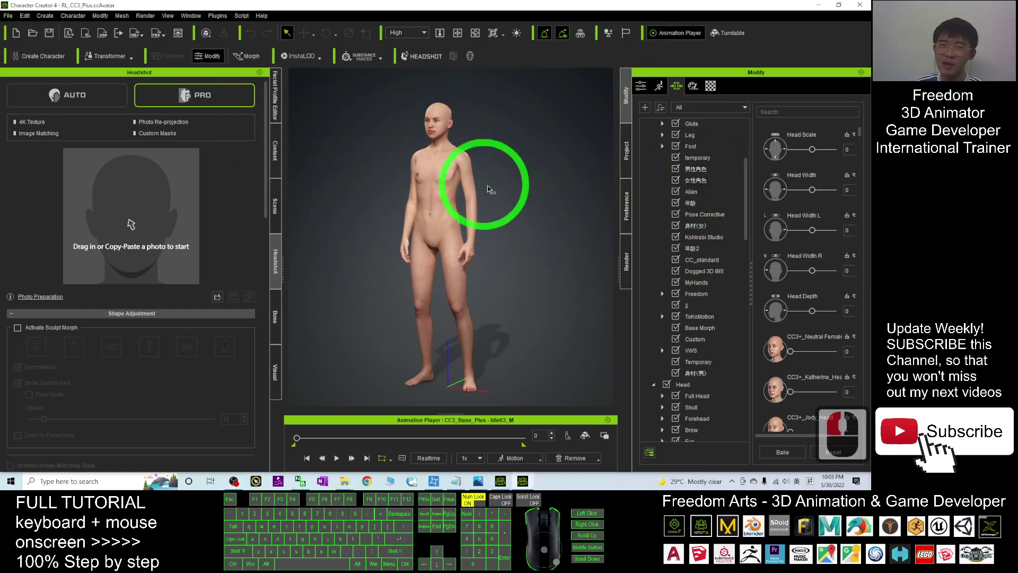
left_click(703, 170)
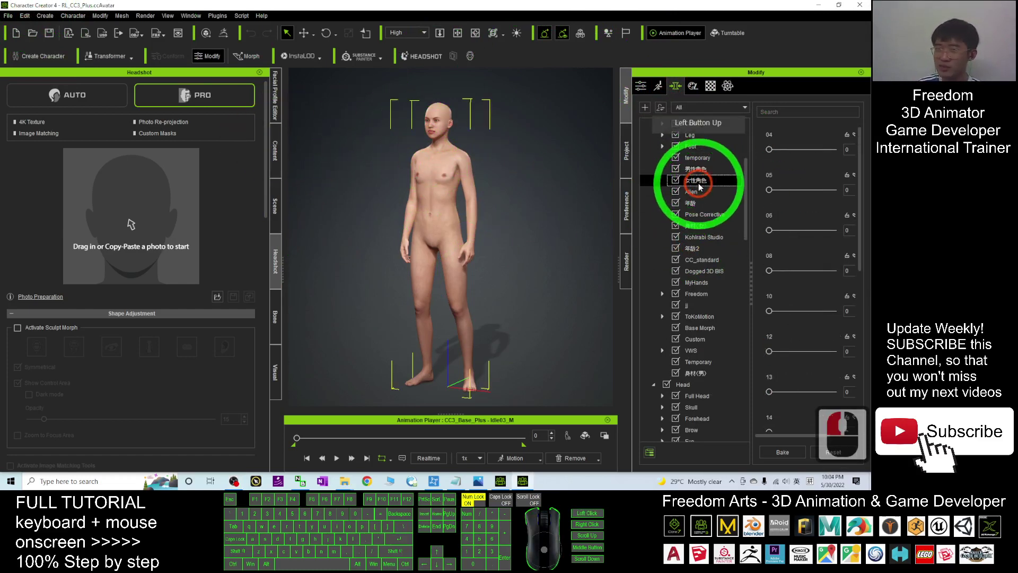
left_click(802, 208)
left_click(695, 249)
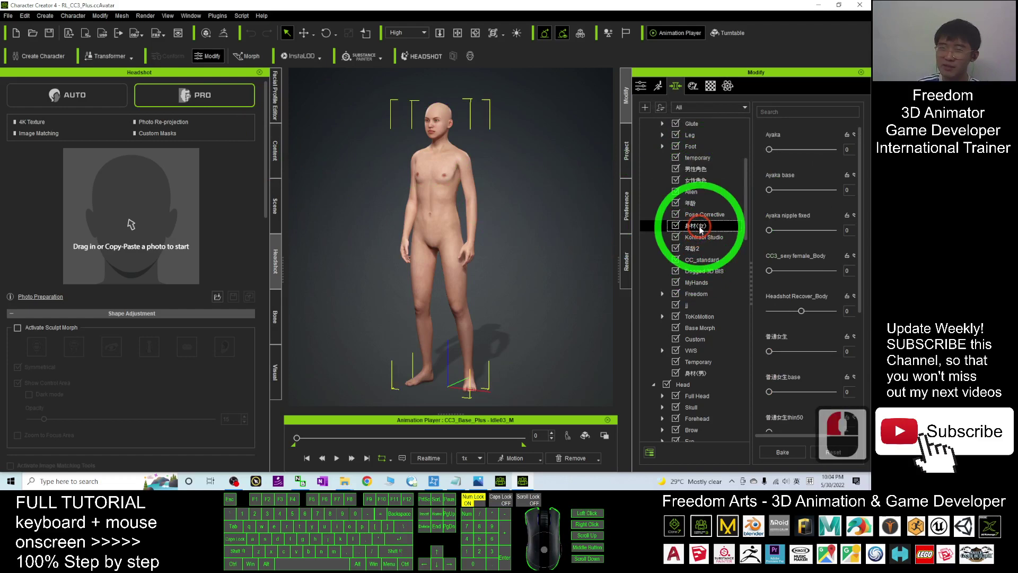
scroll(675, 254, "down", 2)
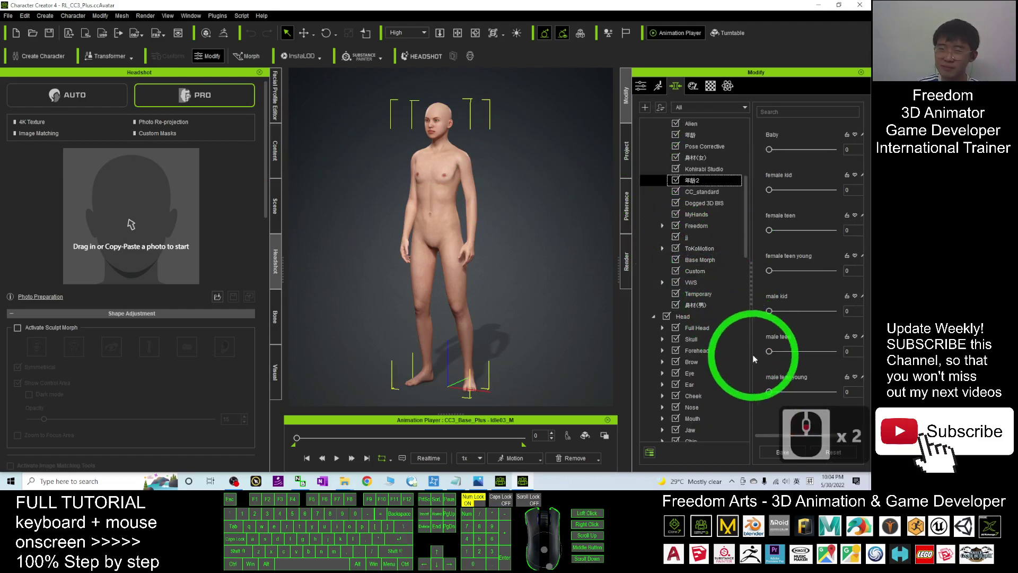
Test the 年龄2 female teen young, female teen and female kid morphs, then reset them.
left_click_drag(774, 274, 711, 265)
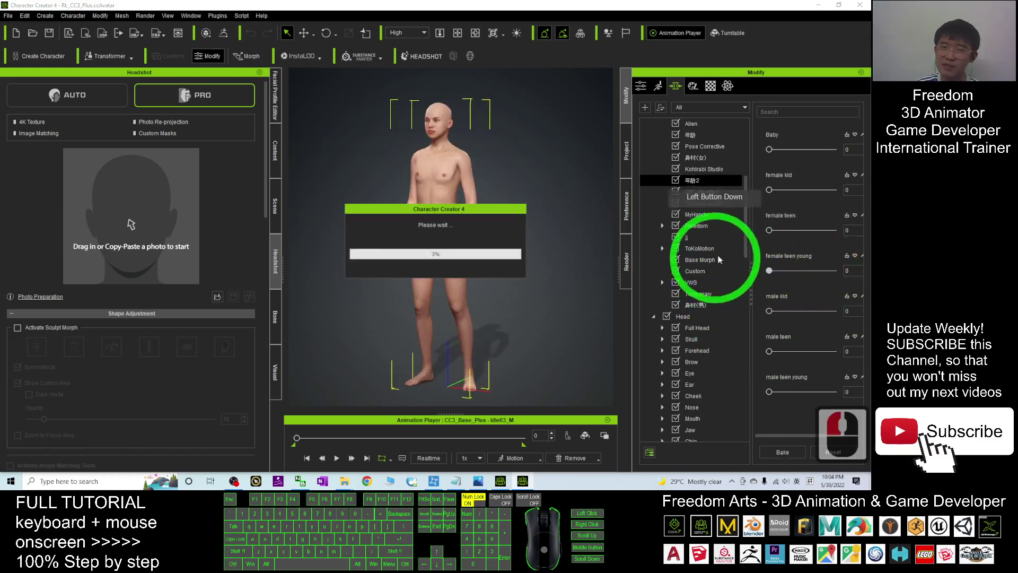
left_click_drag(769, 231, 663, 197)
left_click_drag(770, 190, 692, 150)
scroll(484, 226, "up", 7)
scroll(484, 226, "down", 7)
scroll(498, 229, "down", 6)
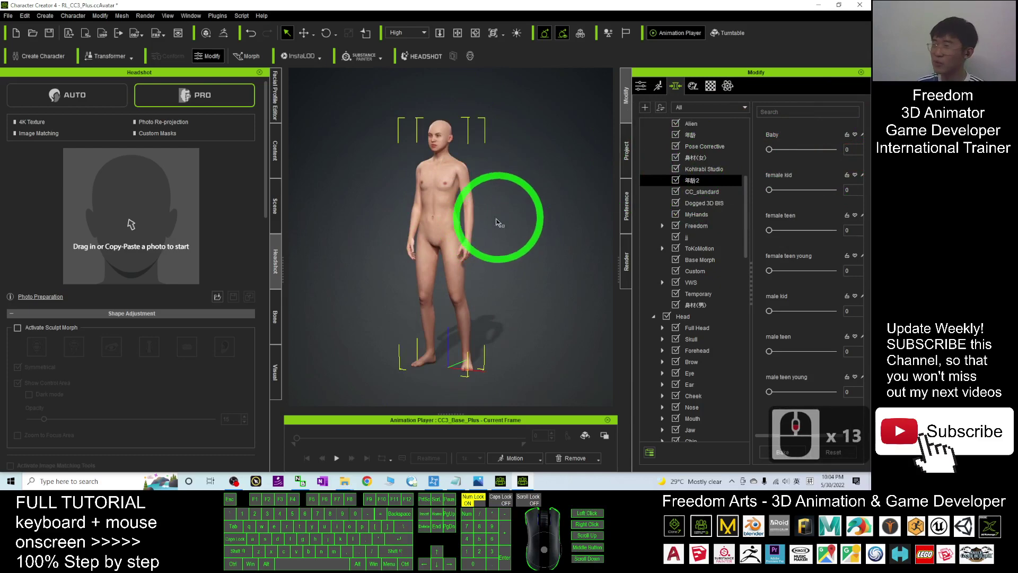